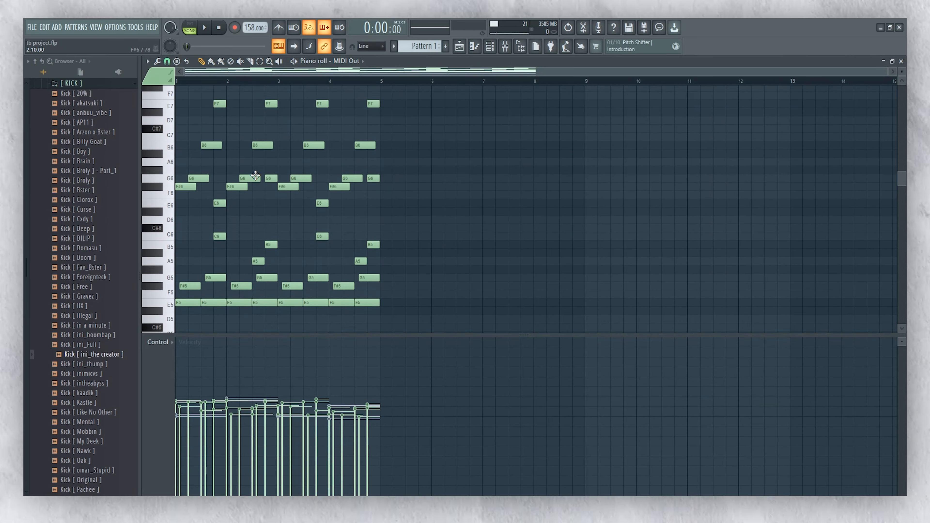
Play back the MIDI Out melody and the reversed audio clips made from it on Track 2
{"action": "scroll", "coordinate": [330, 157], "scroll_direction": "up", "scroll_amount": 2}
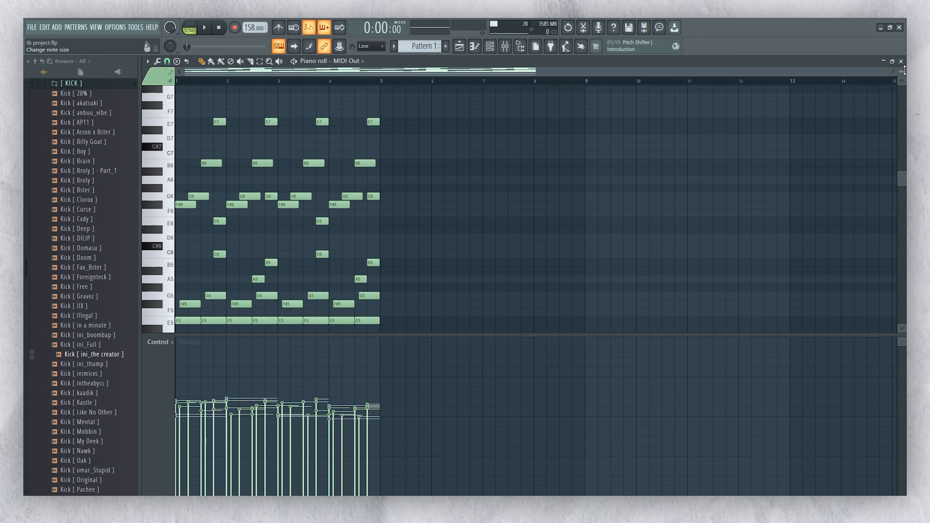
{"action": "left_click", "coordinate": [204, 27]}
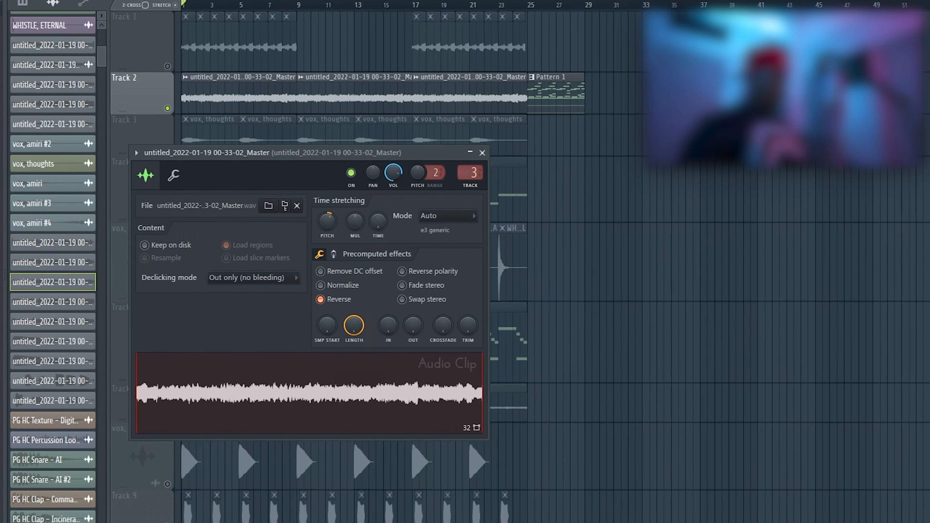
{"action": "key", "text": "F9"}
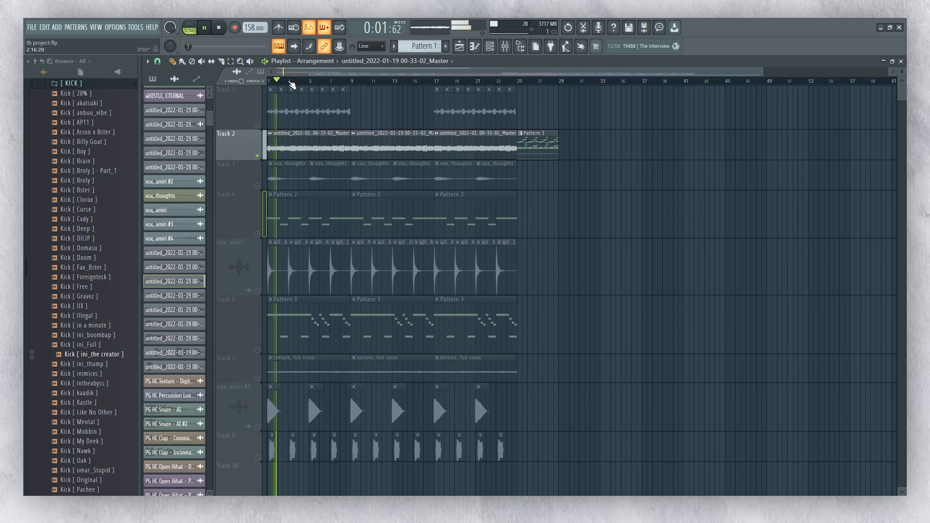
{"action": "scroll", "coordinate": [292, 85], "scroll_direction": "up", "scroll_amount": 4}
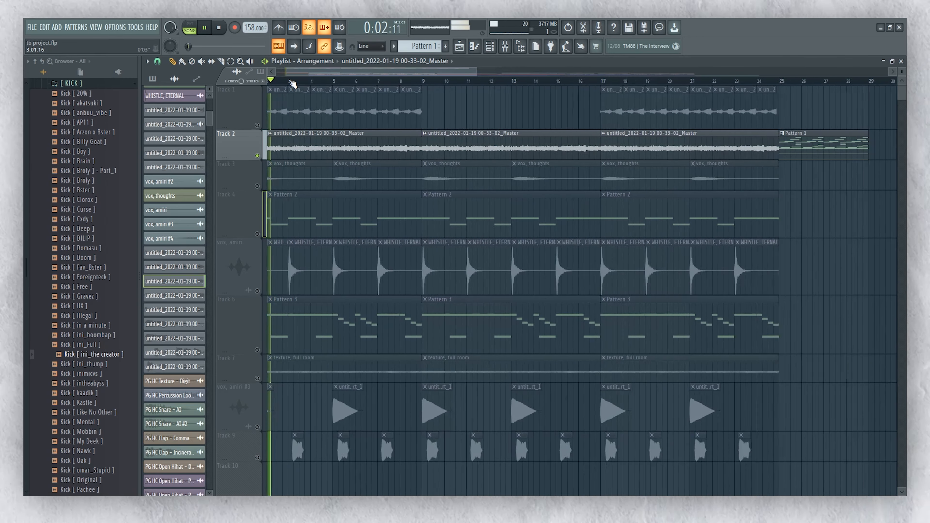
{"action": "scroll", "coordinate": [290, 81], "scroll_direction": "down", "scroll_amount": 1}
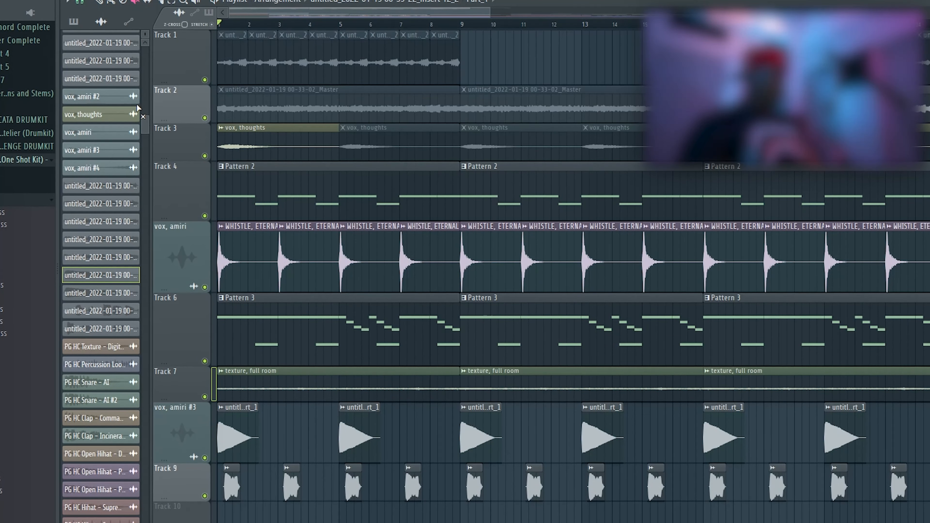
Time-stretch the two Track 11 audio clips down to four bars each and audition the result
{"action": "scroll", "coordinate": [578, 234], "scroll_direction": "up", "scroll_amount": 3}
{"action": "scroll", "coordinate": [648, 270], "scroll_direction": "down", "scroll_amount": 2}
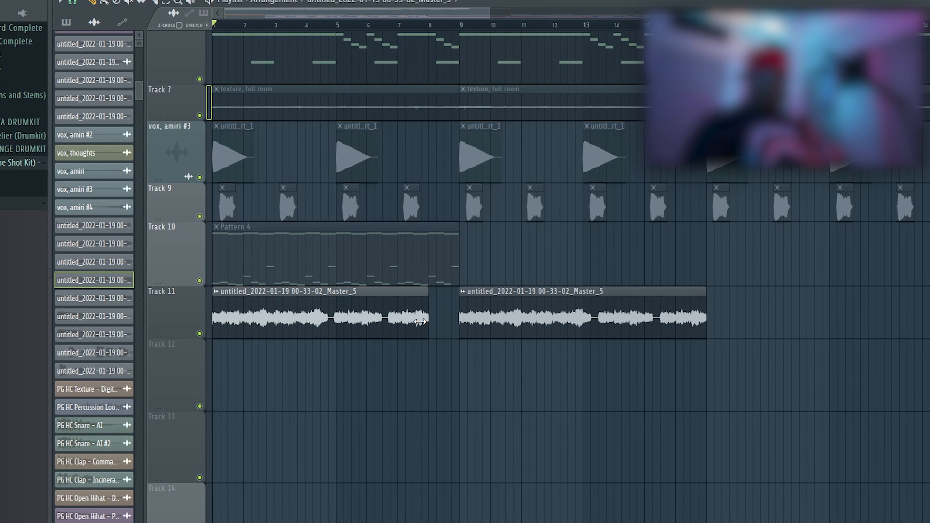
{"action": "left_click_drag", "start_coordinate": [420, 322], "coordinate": [329, 323]}
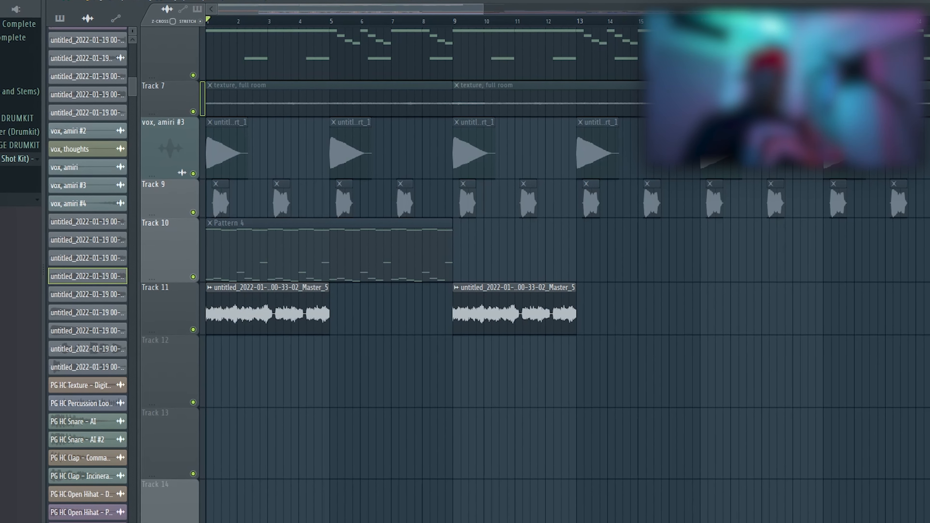
{"action": "key", "text": "space"}
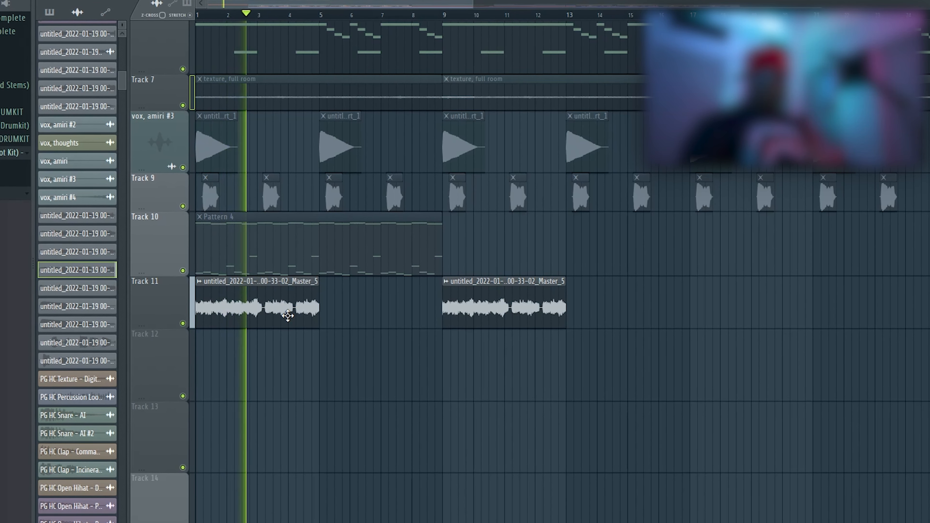
{"action": "key", "text": "F9"}
{"action": "key", "text": "F9"}
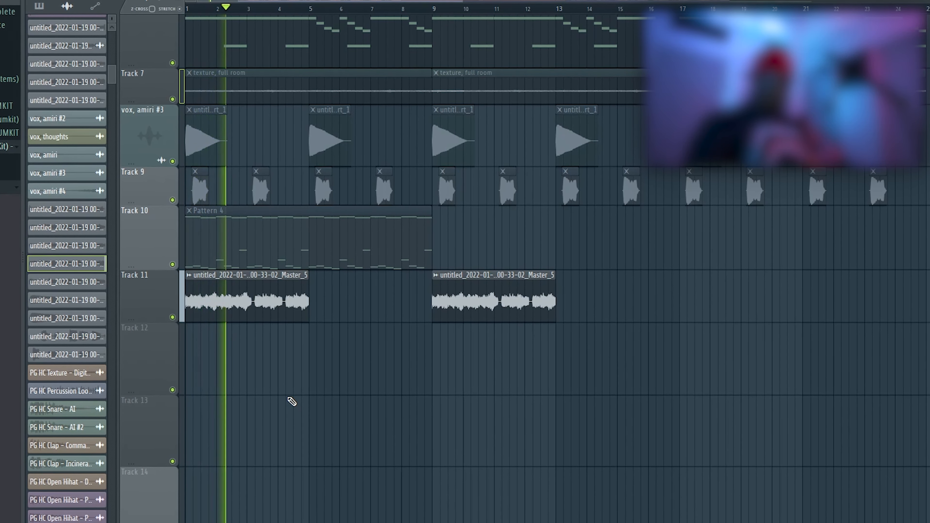
{"action": "key", "text": "space"}
Reverse the Track 11 sample in its audio clip settings and play it back
{"action": "double_click", "coordinate": [267, 303]}
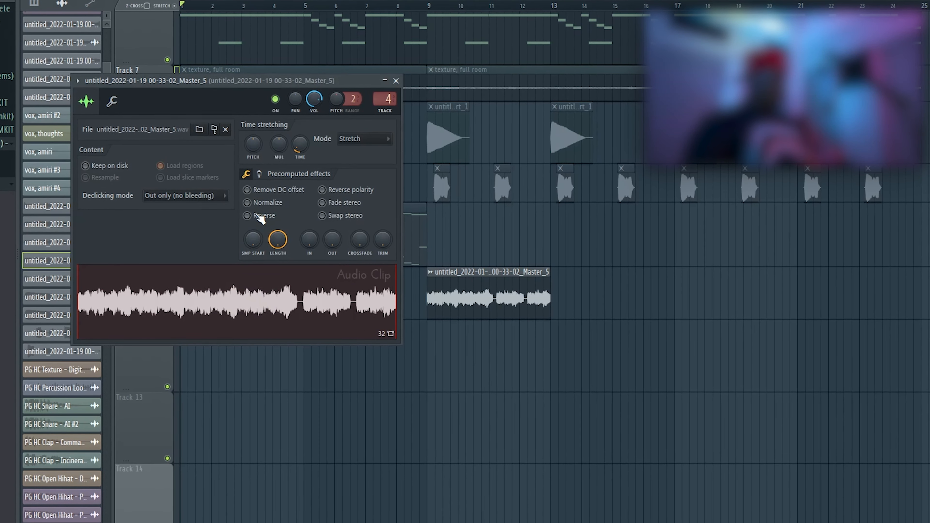
{"action": "left_click", "coordinate": [260, 216]}
{"action": "key", "text": "Escape"}
{"action": "key", "text": "space"}
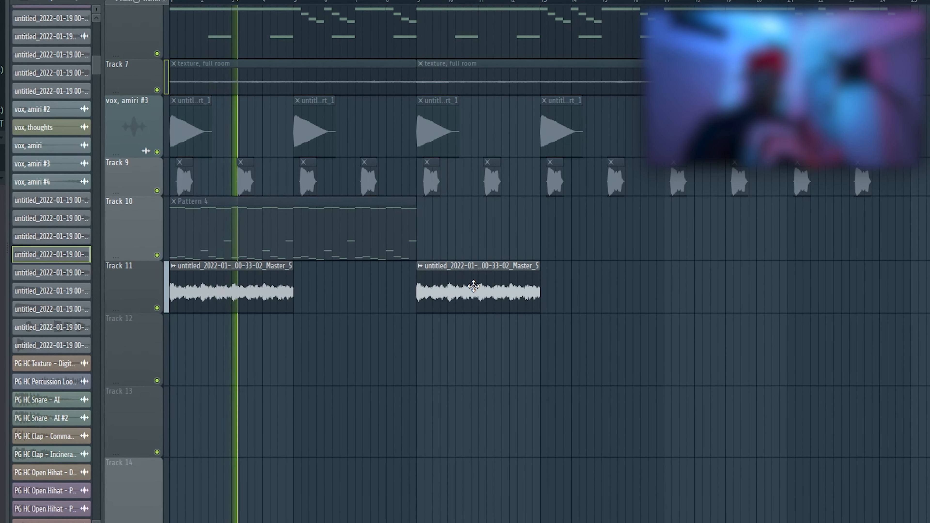
Move the second Track 11 clip to bar 5, directly after the first clip
{"action": "left_click_drag", "start_coordinate": [480, 283], "coordinate": [348, 277]}
{"action": "scroll", "coordinate": [462, 317], "scroll_direction": "up", "scroll_amount": 4}
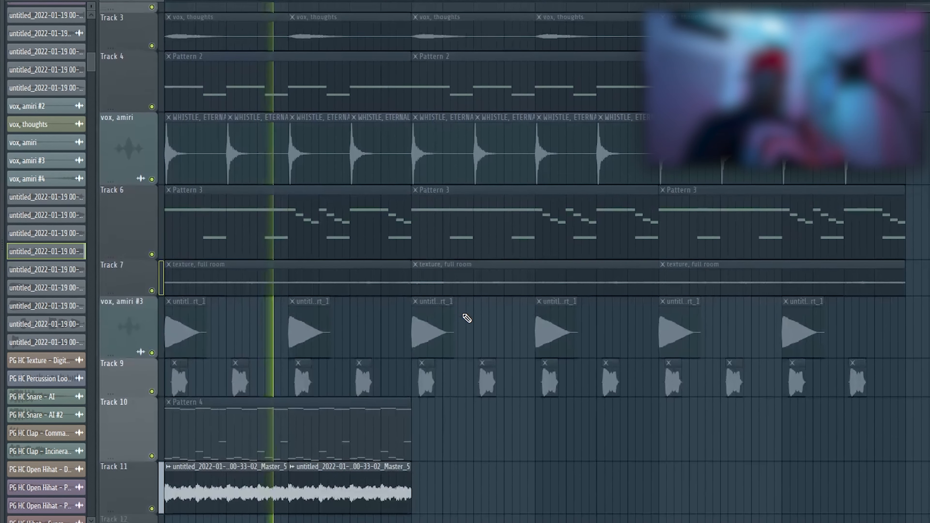
{"action": "scroll", "coordinate": [466, 318], "scroll_direction": "down", "scroll_amount": 4}
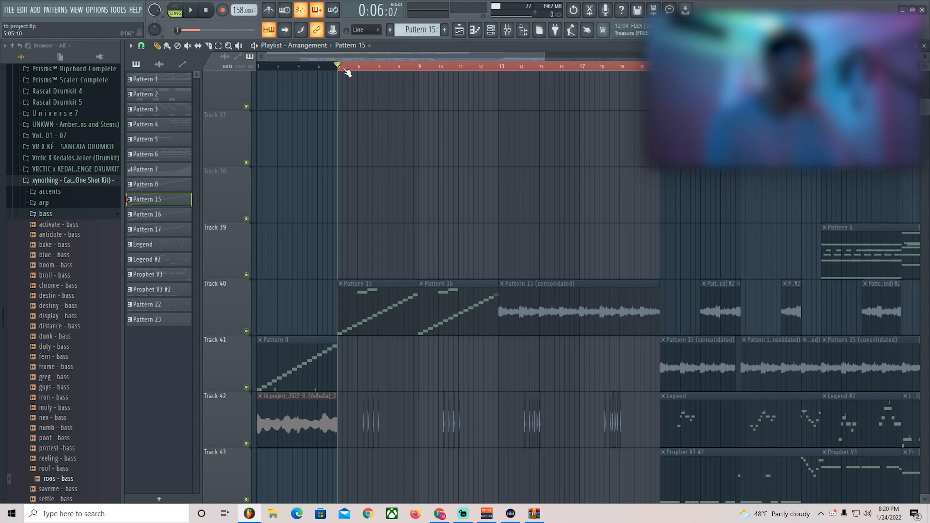
Examine the Fruity Slicer holding the consolidated Master_7 sample and the MicroShift effect on the second sliced channel's mixer insert
{"action": "left_click", "coordinate": [491, 31]}
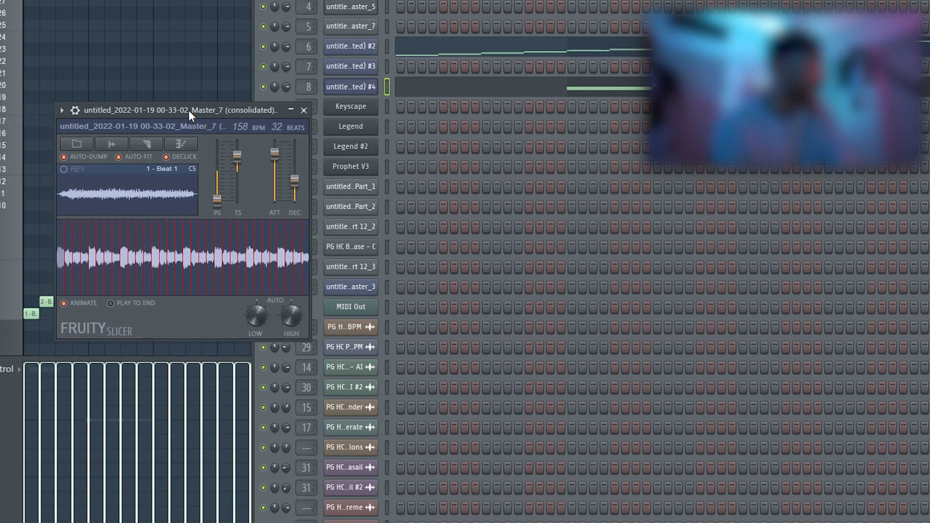
{"action": "left_click_drag", "start_coordinate": [190, 117], "coordinate": [260, 125]}
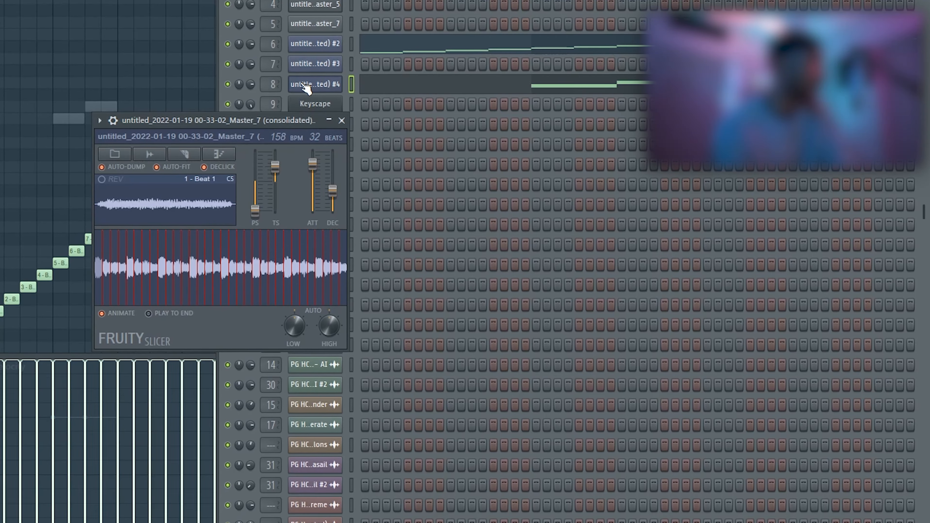
{"action": "key", "text": "F9"}
{"action": "left_click", "coordinate": [333, 48]}
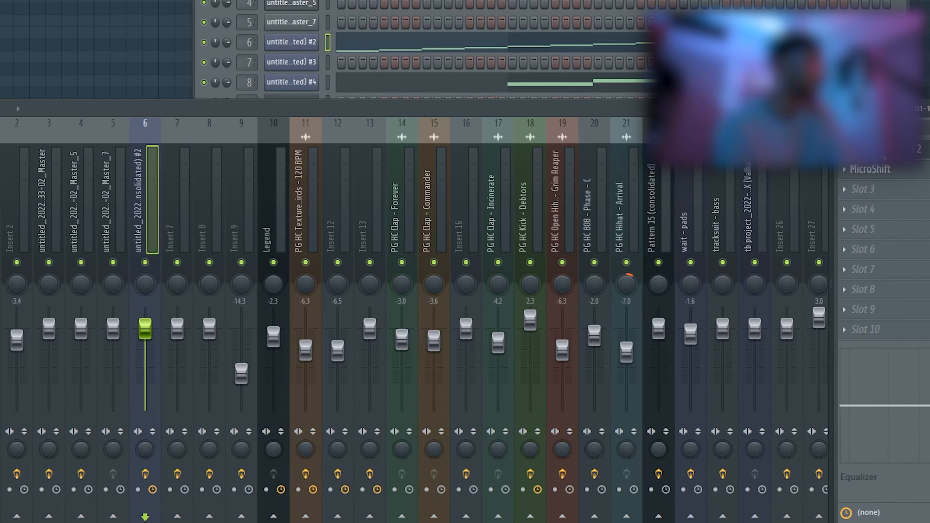
{"action": "left_click", "coordinate": [871, 169]}
{"action": "left_click_drag", "start_coordinate": [281, 239], "coordinate": [288, 204]}
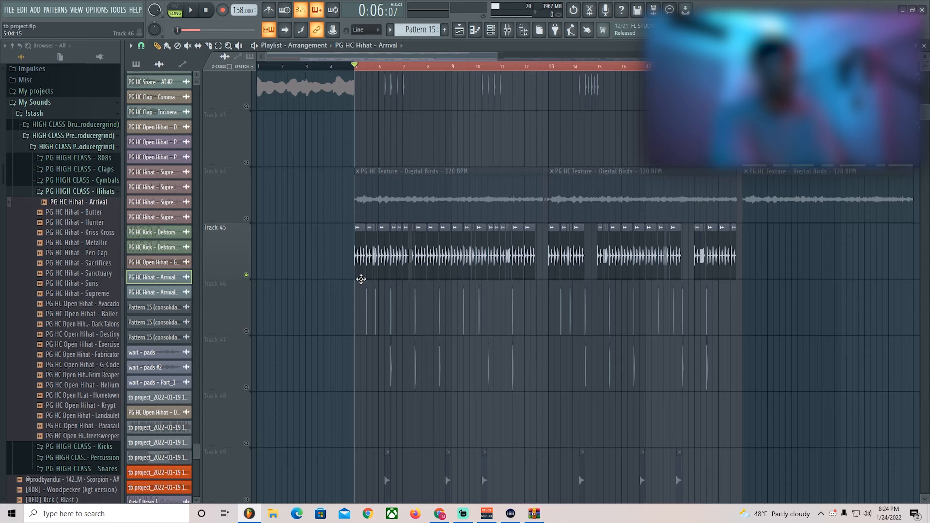
Play the Track 45 percussion loop with the Track 42 hi-hats and examine their timing and slicing up close
{"action": "key", "text": "space"}
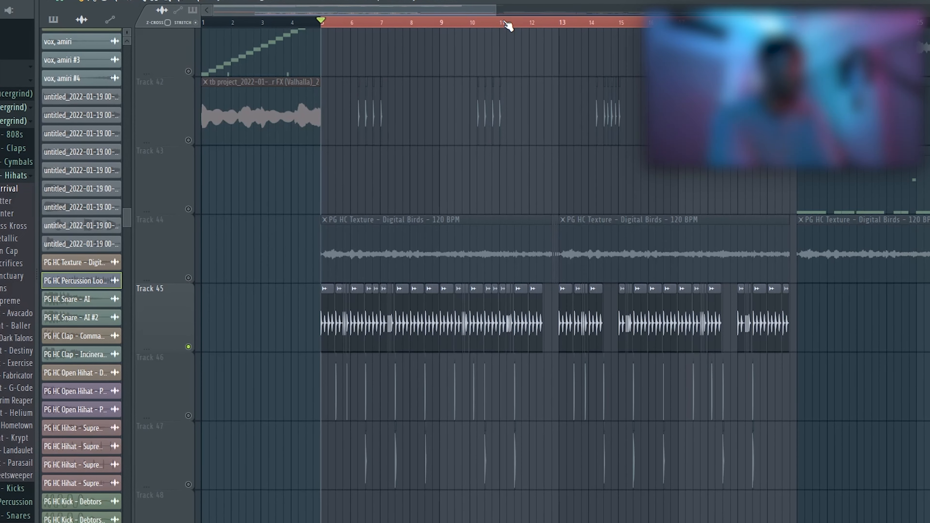
{"action": "scroll", "coordinate": [509, 25], "scroll_direction": "up", "scroll_amount": 10}
{"action": "left_click_drag", "start_coordinate": [310, 8], "coordinate": [307, 9]}
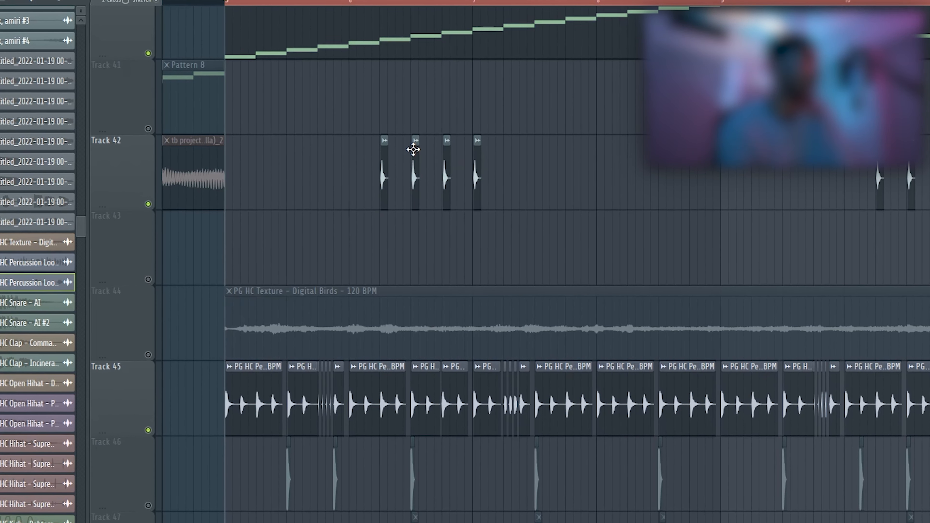
{"action": "scroll", "coordinate": [365, 3], "scroll_direction": "up", "scroll_amount": 5}
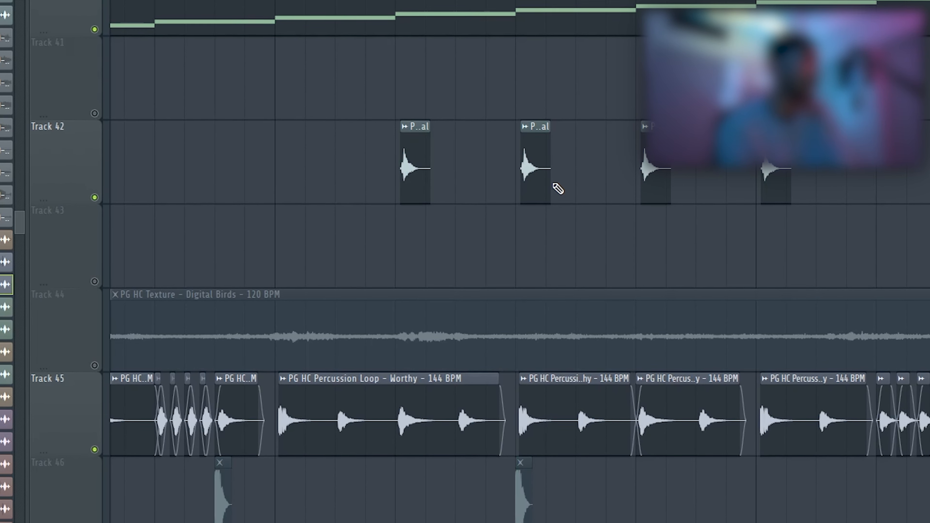
{"action": "key", "text": "F6"}
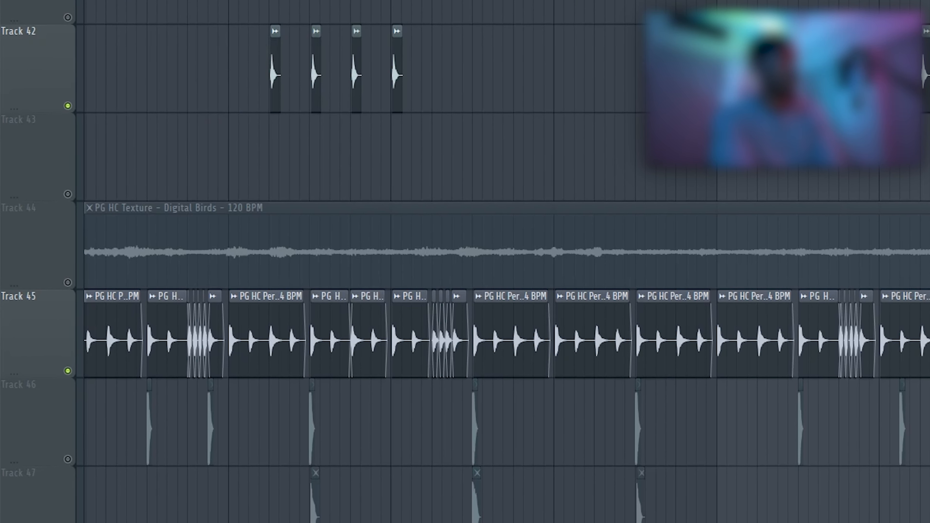
{"action": "scroll", "coordinate": [266, 89], "scroll_direction": "up", "scroll_amount": 6}
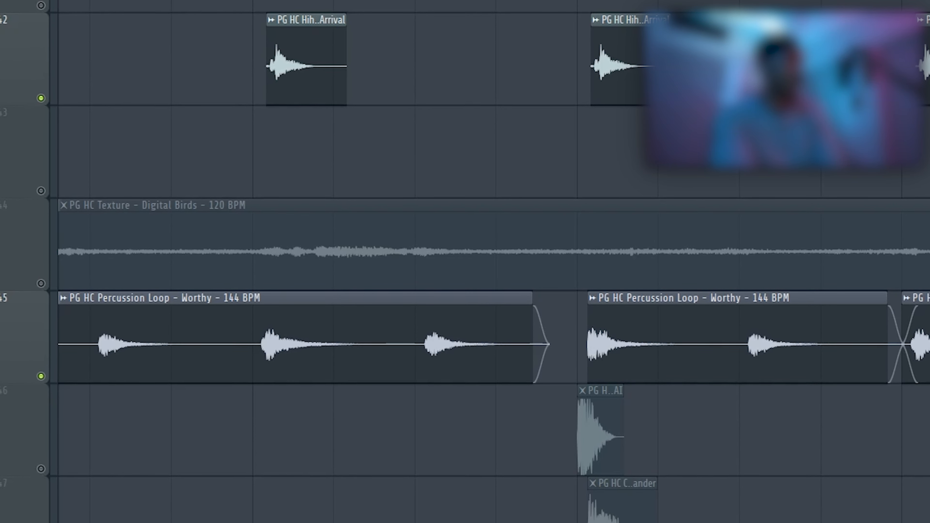
{"action": "scroll", "coordinate": [210, 56], "scroll_direction": "up", "scroll_amount": 4}
{"action": "scroll", "coordinate": [216, 65], "scroll_direction": "down", "scroll_amount": 4}
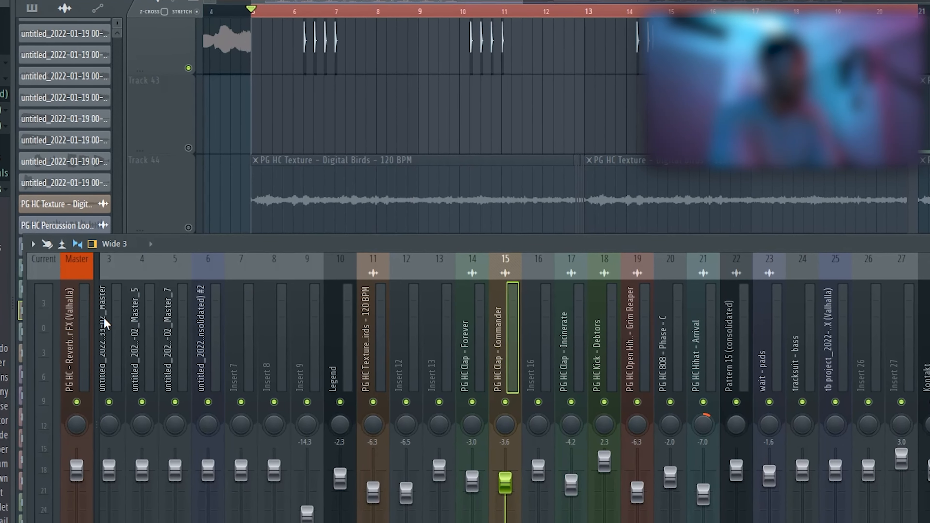
Review the Clap - Commander mixer insert and open the Open Hihat - Dark Talons sample settings from Track 49
{"action": "left_click", "coordinate": [927, 312]}
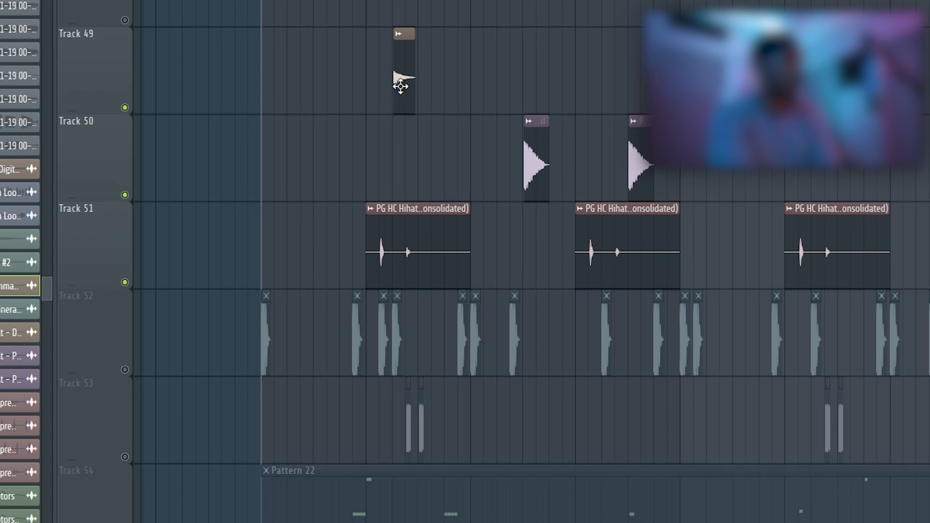
{"action": "double_click", "coordinate": [400, 86]}
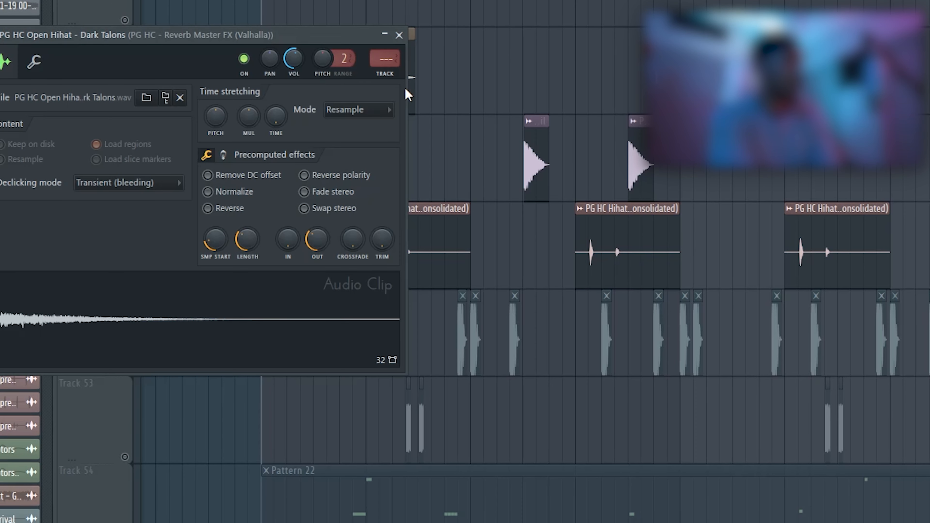
{"action": "left_click_drag", "start_coordinate": [282, 40], "coordinate": [562, 40]}
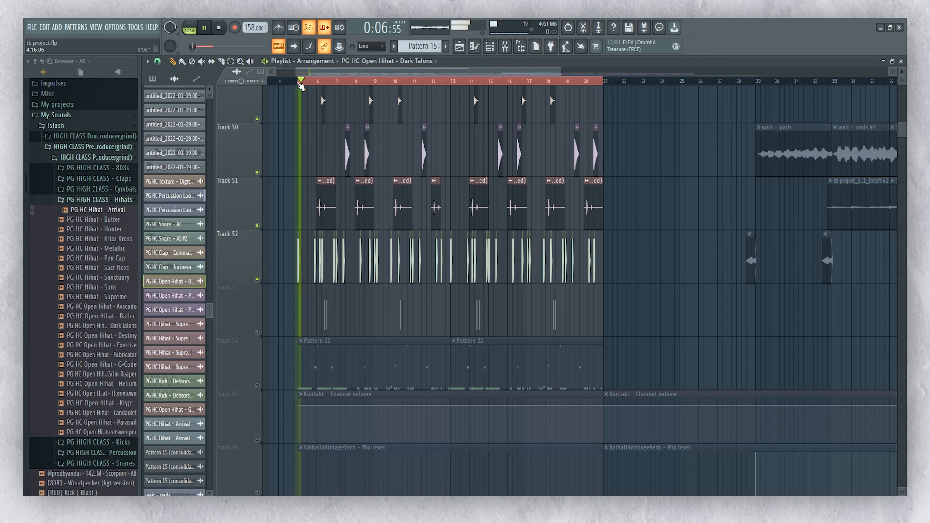
Inspect the Kick - Debtors sample settings and the TITANIUM3BASSTARD effect on its mixer insert, and play back the kick
{"action": "left_click_drag", "start_coordinate": [561, 71], "coordinate": [442, 71]}
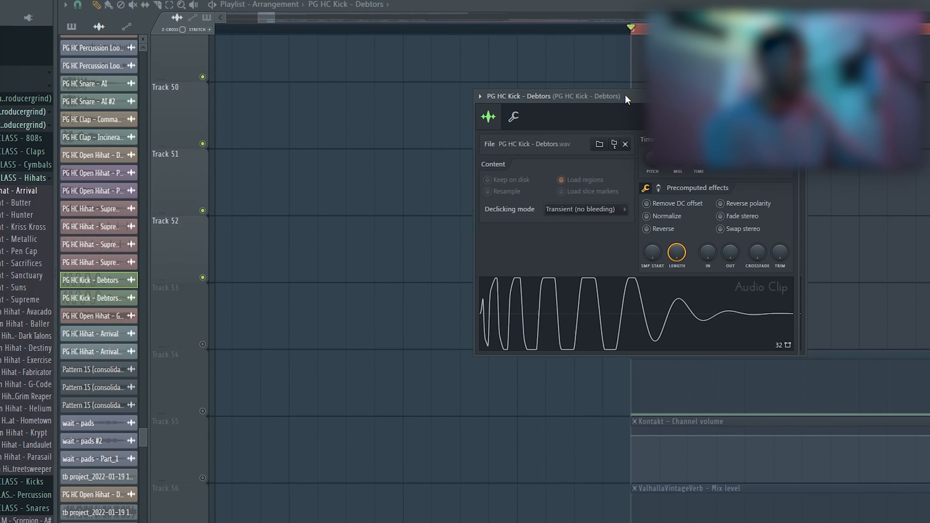
{"action": "left_click_drag", "start_coordinate": [627, 100], "coordinate": [670, 90]}
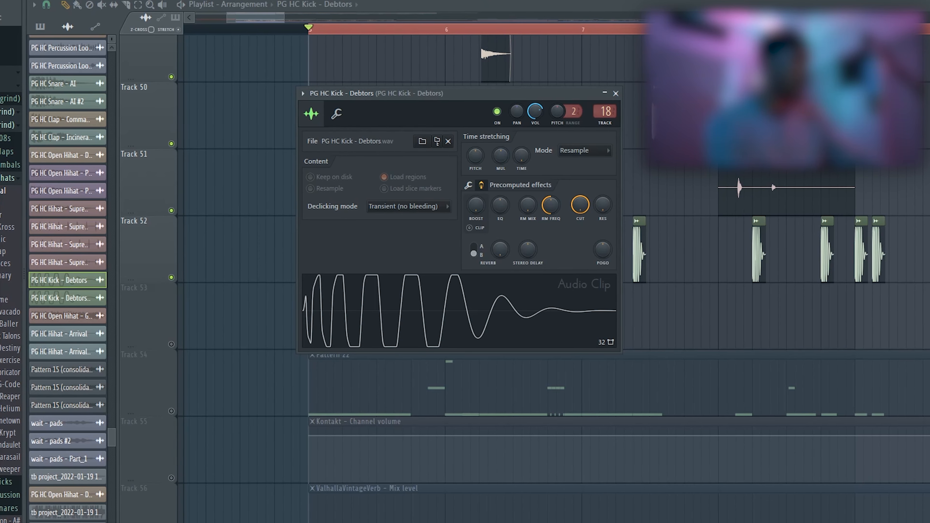
{"action": "key", "text": "F9"}
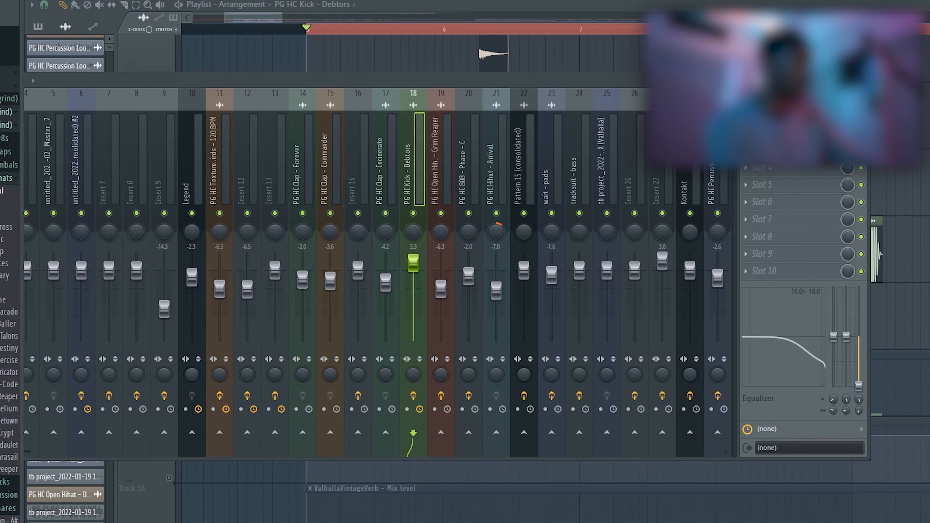
{"action": "left_click", "coordinate": [773, 121]}
{"action": "left_click_drag", "start_coordinate": [574, 99], "coordinate": [555, 82]}
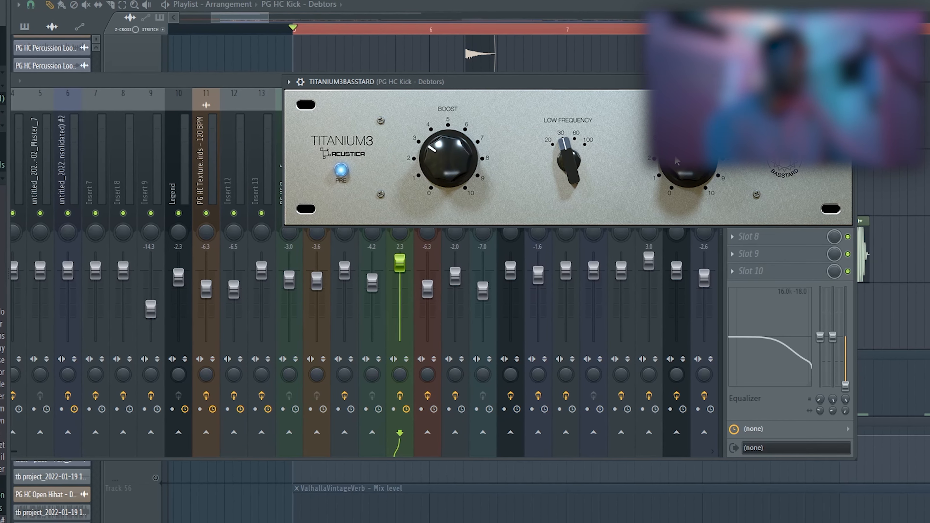
{"action": "left_click_drag", "start_coordinate": [556, 86], "coordinate": [548, 330]}
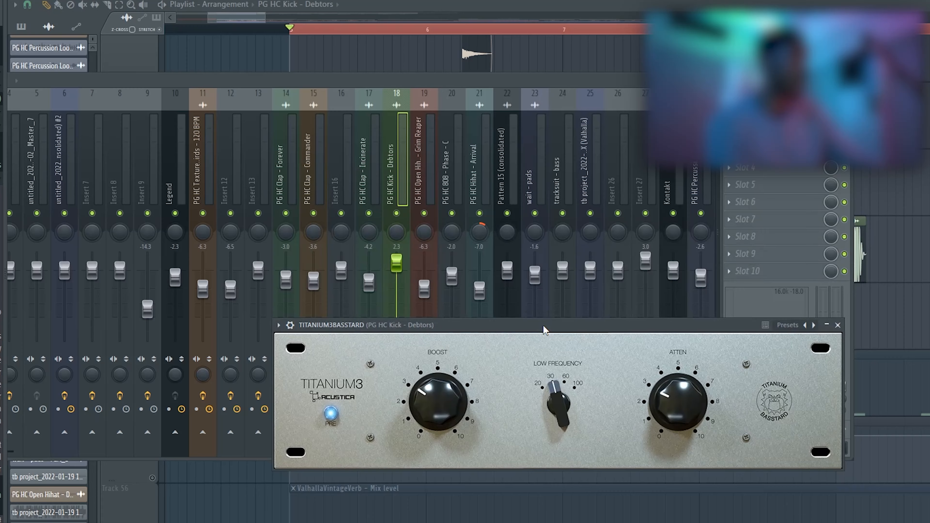
{"action": "left_click", "coordinate": [528, 84]}
{"action": "key", "text": "space"}
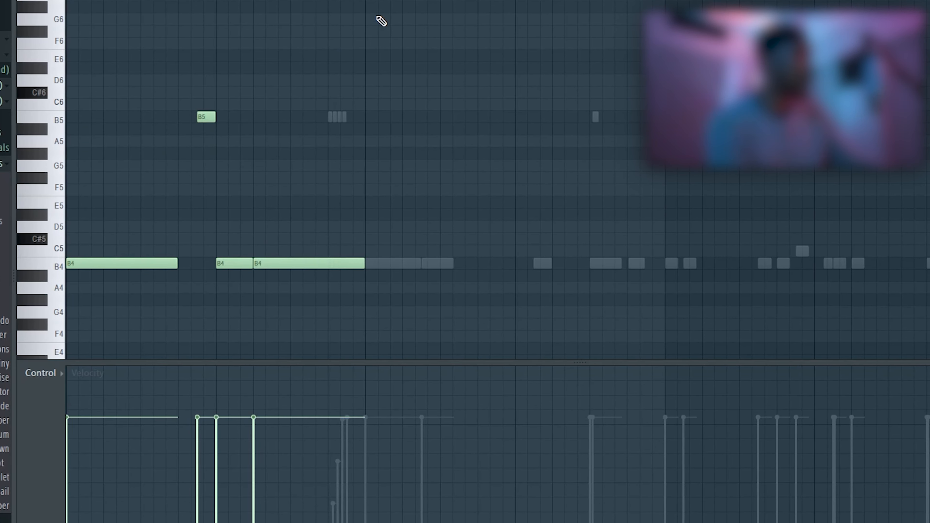
Examine the 808 - Phase notes in Pattern 22, comparing the long B4 notes with the short B5 rolls
{"action": "scroll", "coordinate": [379, 21], "scroll_direction": "up", "scroll_amount": 2}
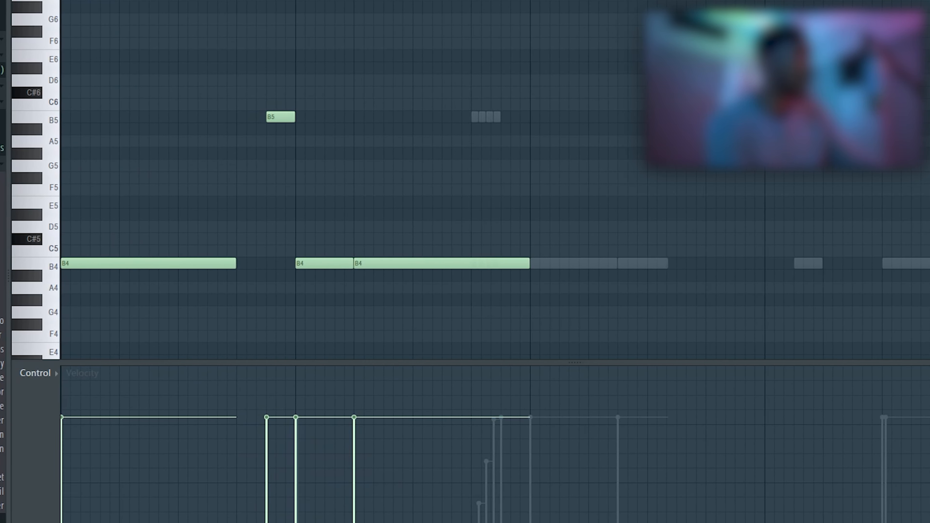
{"action": "scroll", "coordinate": [511, 4], "scroll_direction": "down", "scroll_amount": 2}
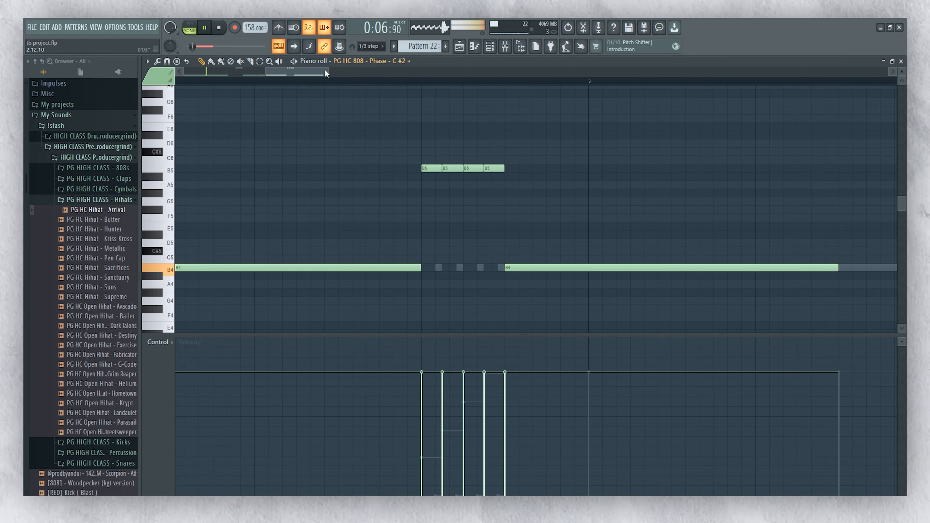
{"action": "scroll", "coordinate": [425, 82], "scroll_direction": "down", "scroll_amount": 3}
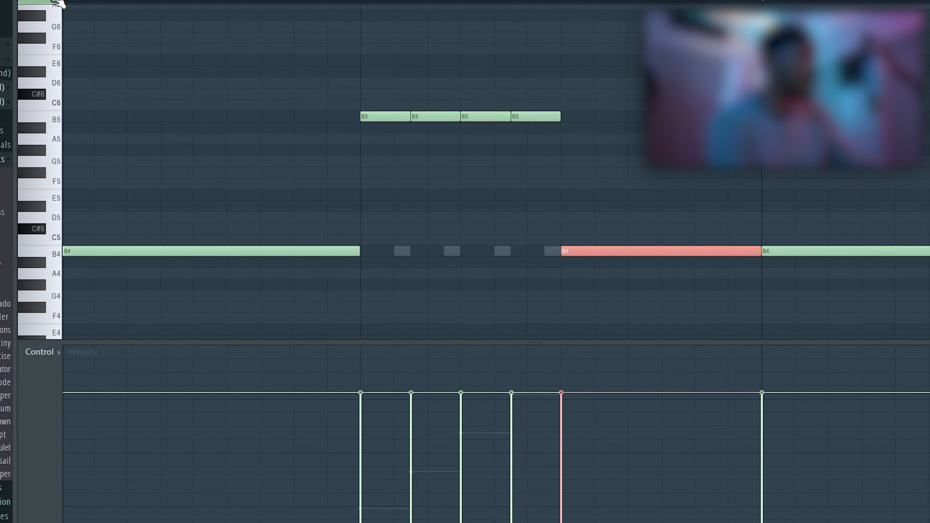
Draw four short B4 slide notes beneath the B5 roll, one near the end of each roll note
{"action": "left_click", "coordinate": [395, 252]}
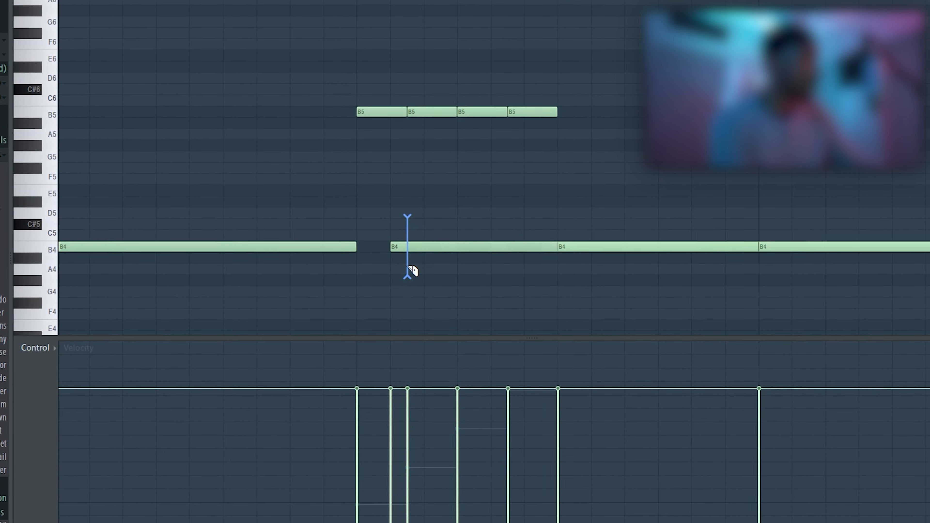
{"action": "left_click_drag", "start_coordinate": [408, 267], "coordinate": [409, 270]}
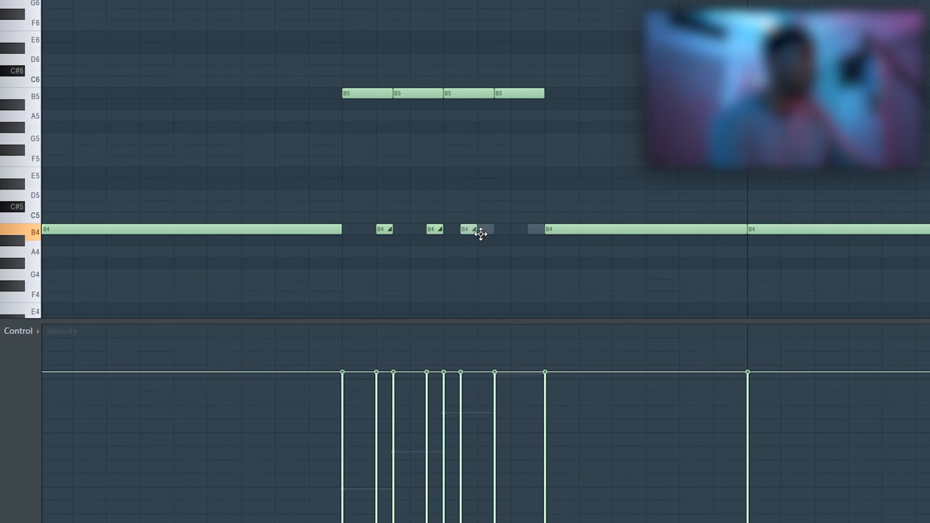
{"action": "left_click_drag", "start_coordinate": [481, 233], "coordinate": [484, 234]}
{"action": "left_click", "coordinate": [535, 234]}
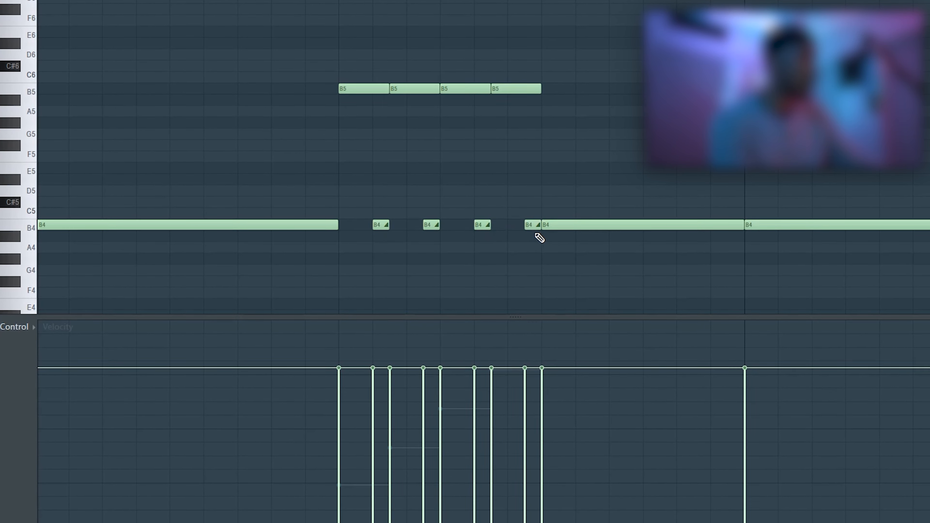
Lower the velocity of the four short B4 slide notes to the minimum and play back the 808 pattern
{"action": "left_click_drag", "start_coordinate": [540, 238], "coordinate": [348, 175]}
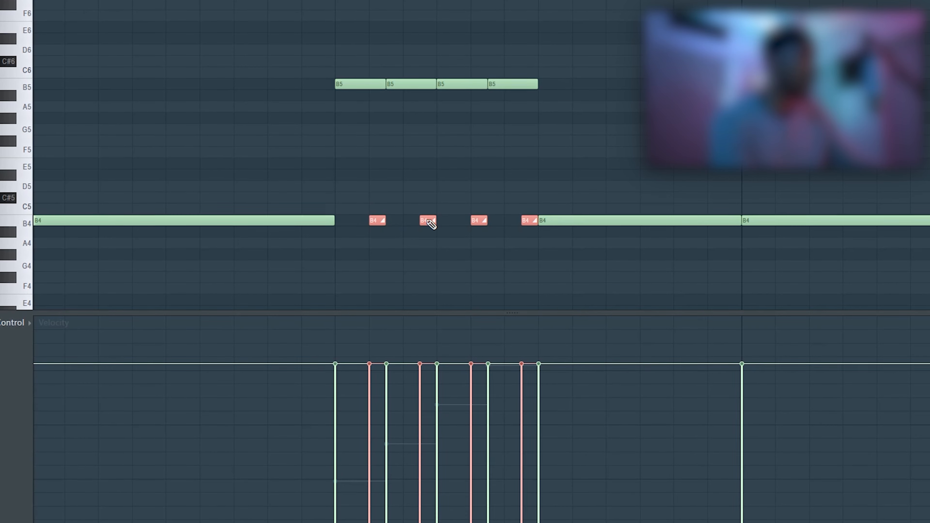
{"action": "left_click_drag", "start_coordinate": [367, 521], "coordinate": [523, 522]}
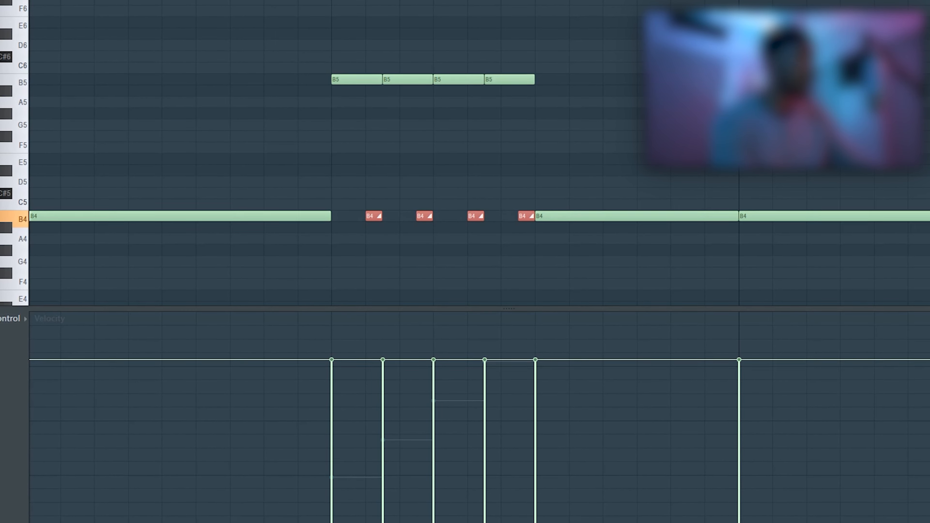
{"action": "key", "text": "space"}
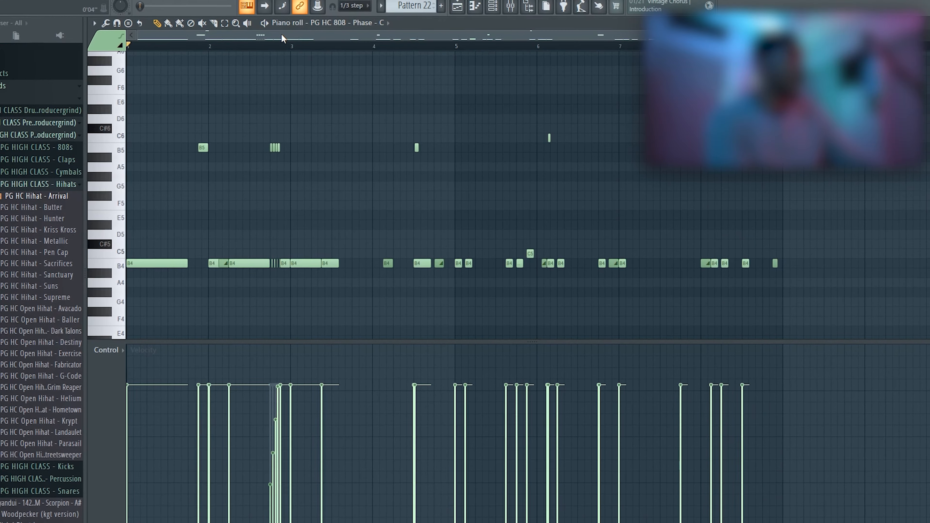
Review the effects loaded on the 808 - Phase mixer insert
{"action": "left_click", "coordinate": [508, 1]}
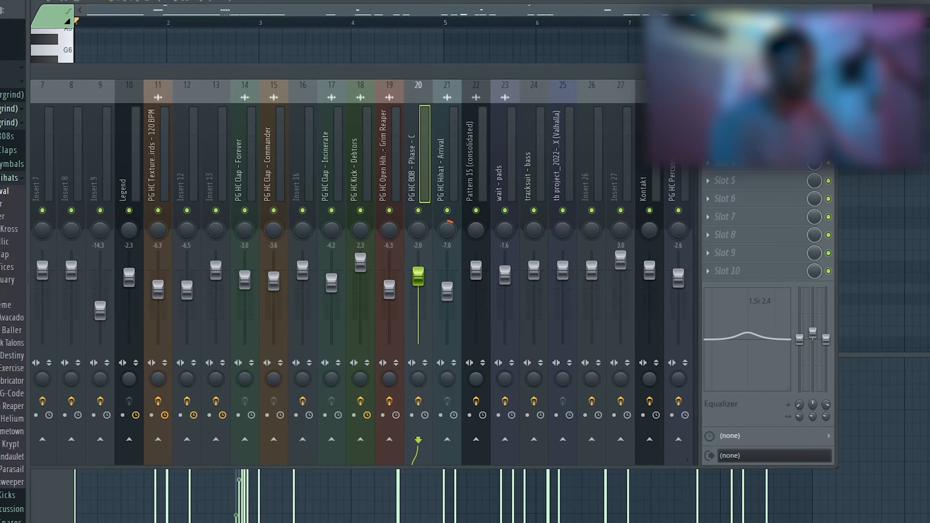
{"action": "left_click", "coordinate": [751, 146]}
{"action": "left_click_drag", "start_coordinate": [751, 99], "coordinate": [465, 102]}
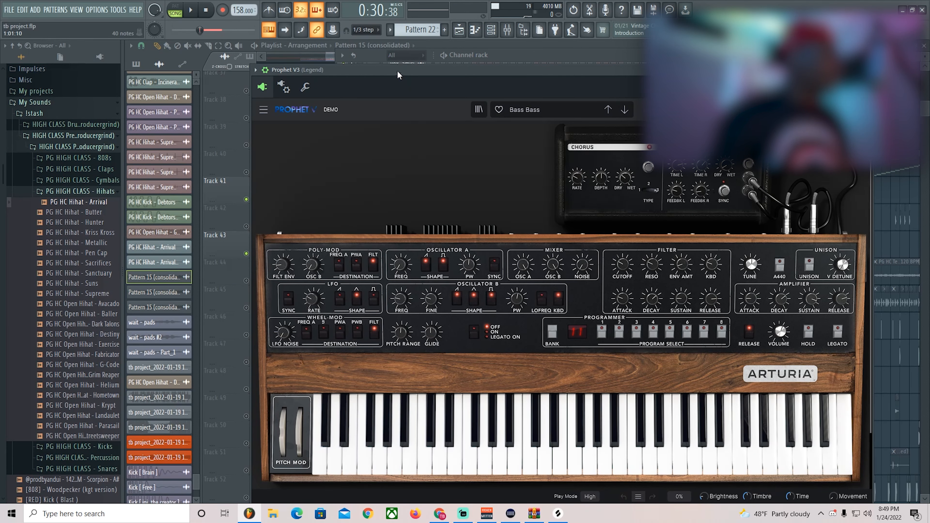
Inspect the Prophet V3 instrument with the Bass Bass preset and play through the Prophet V3 #2 notes
{"action": "left_click_drag", "start_coordinate": [397, 72], "coordinate": [382, 70]}
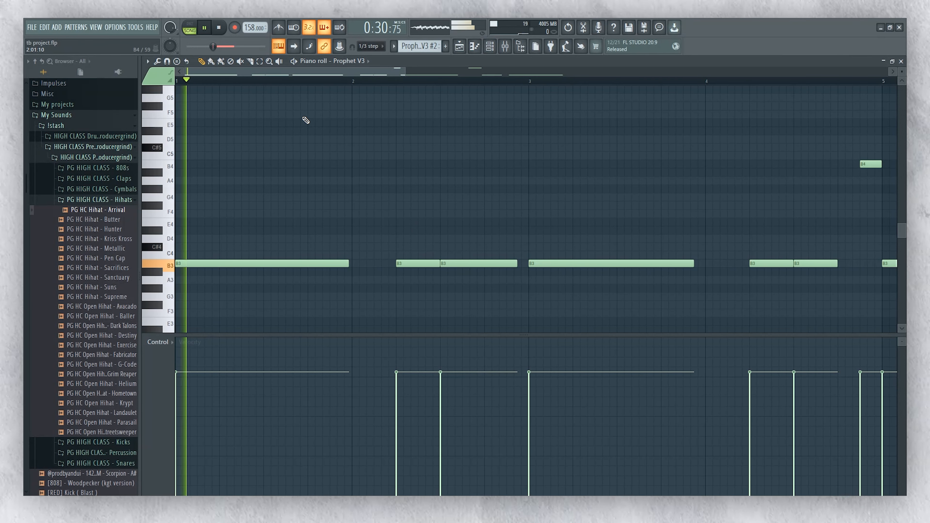
{"action": "scroll", "coordinate": [308, 77], "scroll_direction": "down", "scroll_amount": 5}
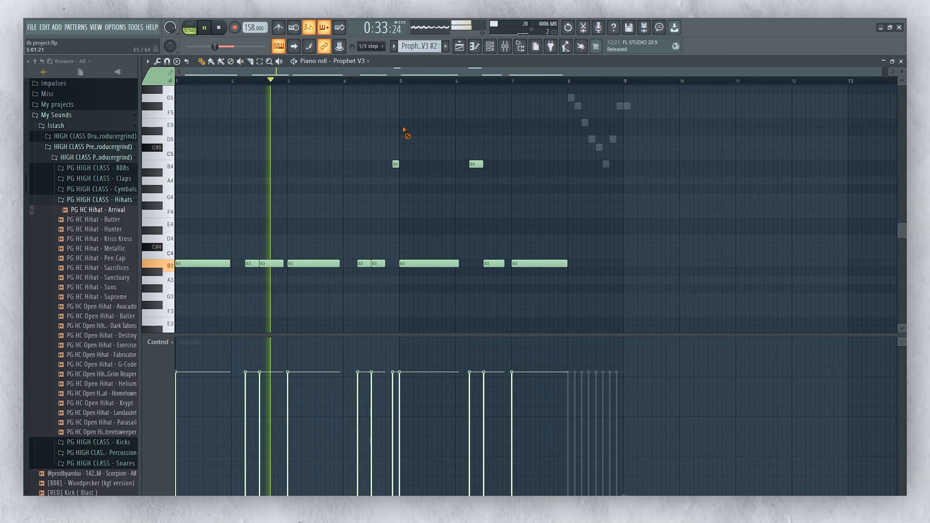
{"action": "scroll", "coordinate": [386, 87], "scroll_direction": "up", "scroll_amount": 1}
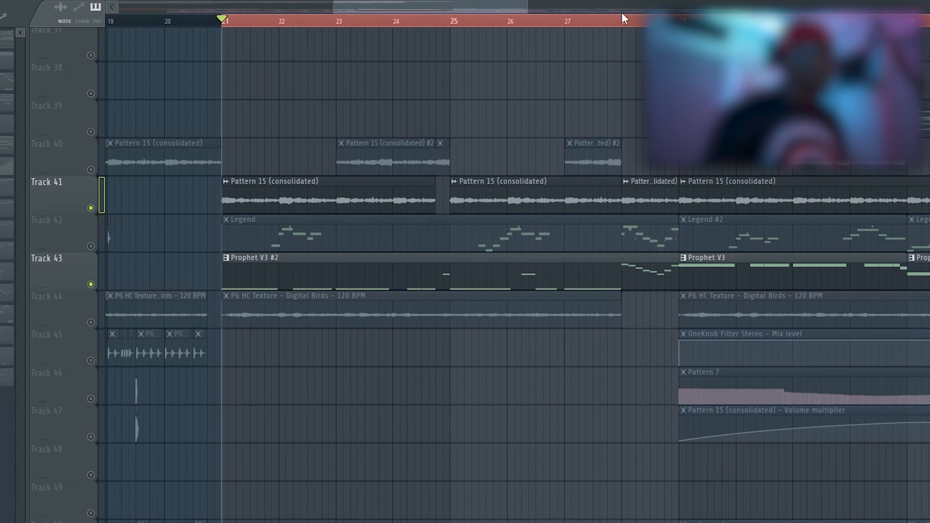
{"action": "left_click", "coordinate": [641, 19]}
Inspect the tracksuit - bass sample settings and the FabFilter Pro-Q 2 and ValhallaVintageVerb effects on its mixer insert
{"action": "key", "text": "F6"}
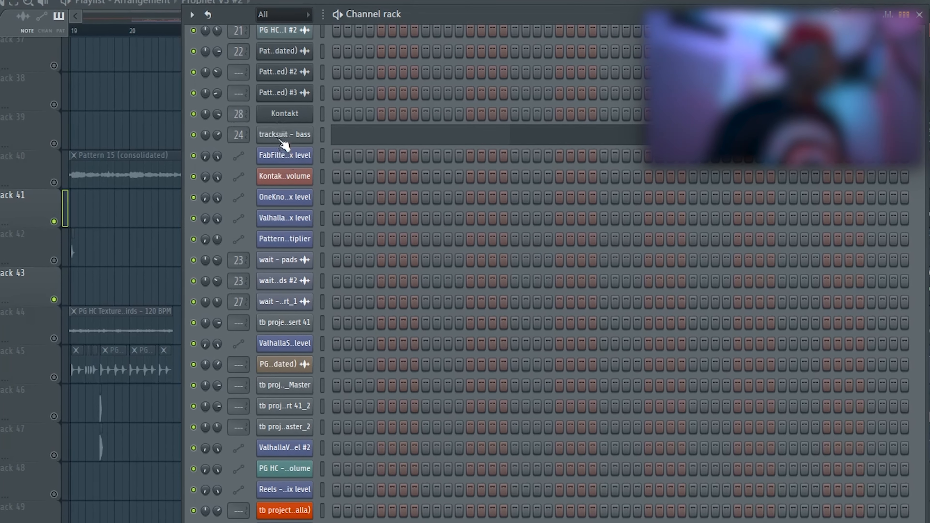
{"action": "left_click", "coordinate": [282, 139]}
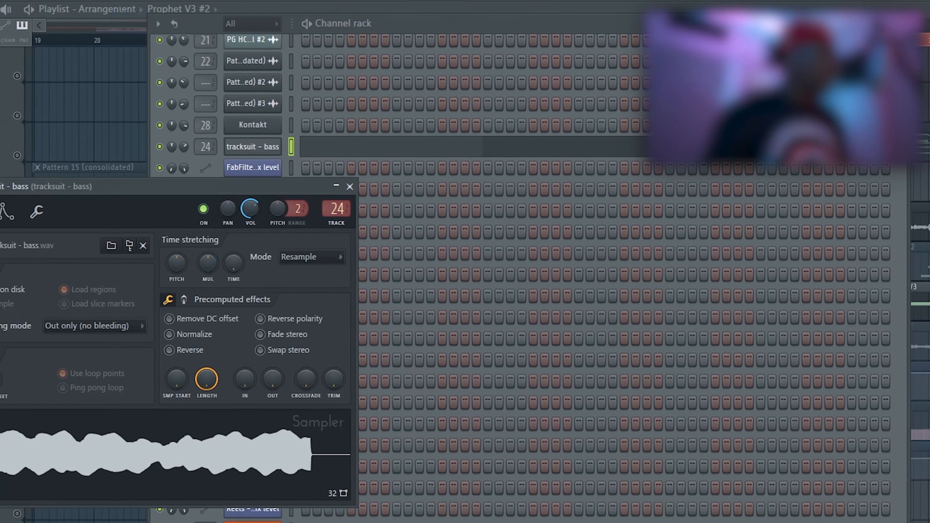
{"action": "key", "text": "F9"}
{"action": "left_click", "coordinate": [754, 325]}
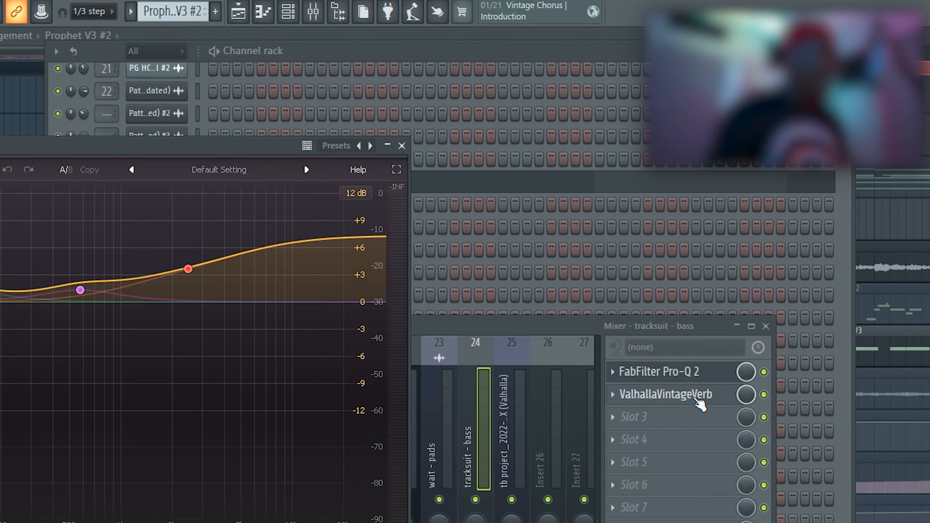
{"action": "left_click", "coordinate": [705, 398]}
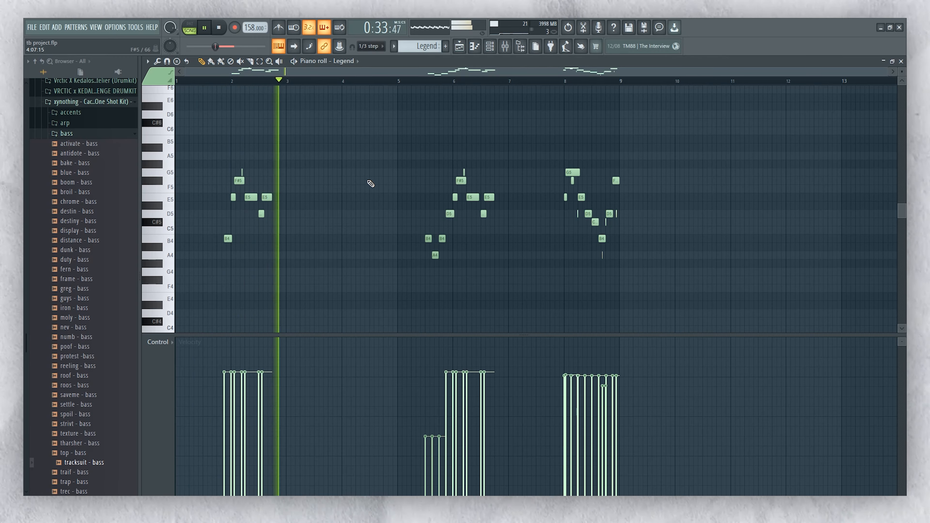
Play the Legend pattern and examine its melody phrases up close through bar 9
{"action": "scroll", "coordinate": [442, 83], "scroll_direction": "up", "scroll_amount": 2}
{"action": "scroll", "coordinate": [442, 83], "scroll_direction": "up", "scroll_amount": 2}
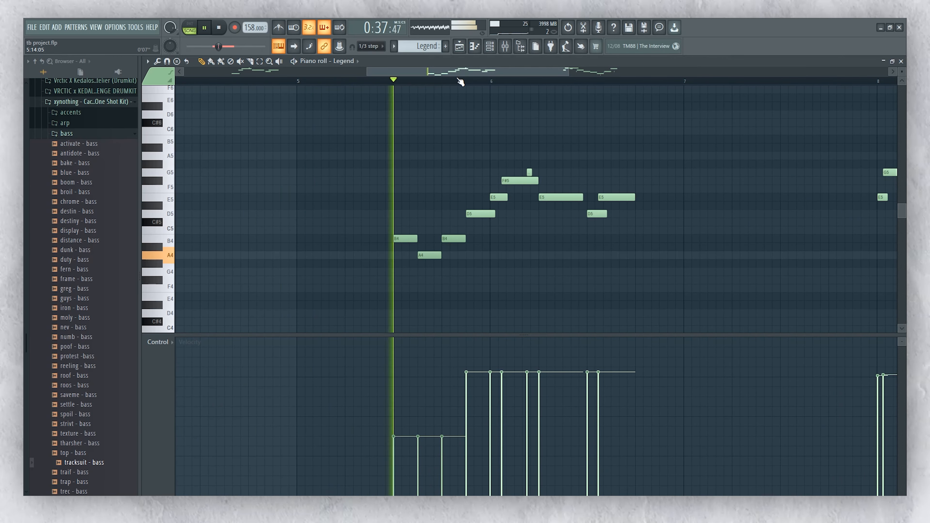
{"action": "scroll", "coordinate": [459, 80], "scroll_direction": "down", "scroll_amount": 4}
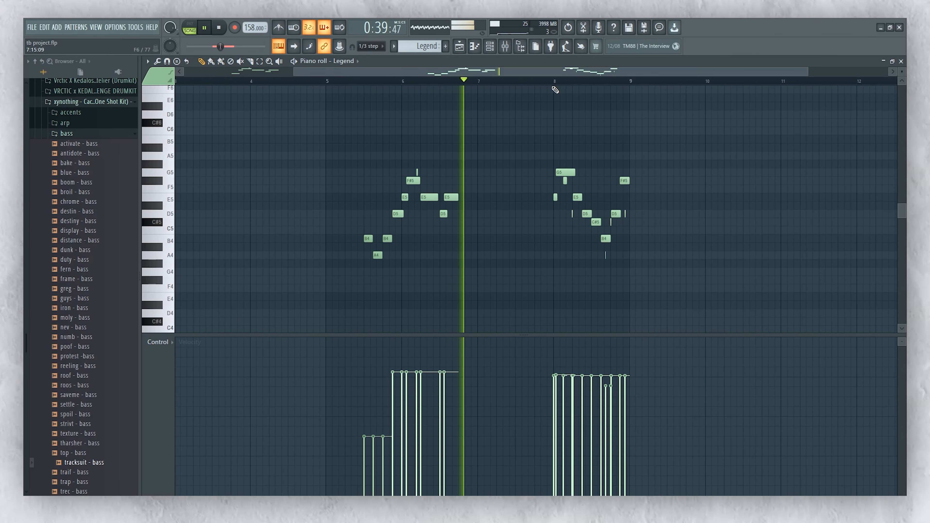
{"action": "scroll", "coordinate": [559, 84], "scroll_direction": "up", "scroll_amount": 4}
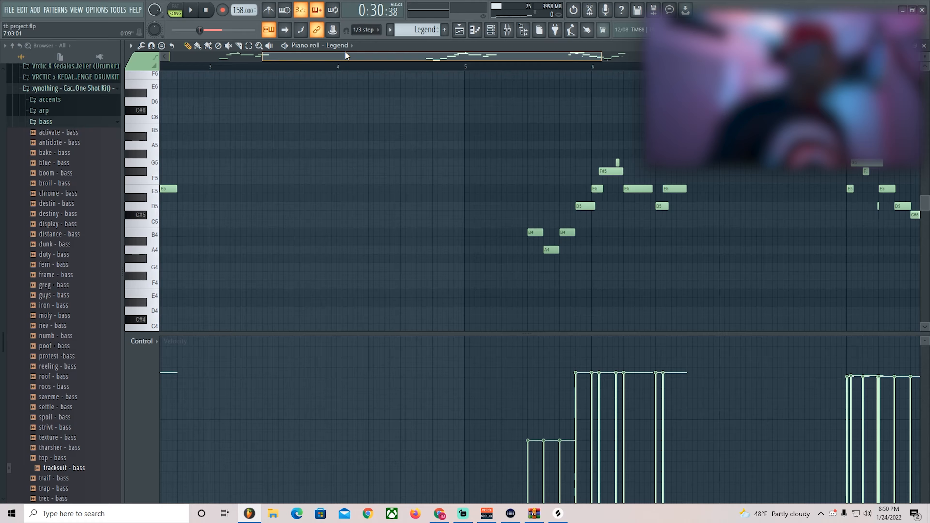
{"action": "left_click_drag", "start_coordinate": [347, 55], "coordinate": [507, 63]}
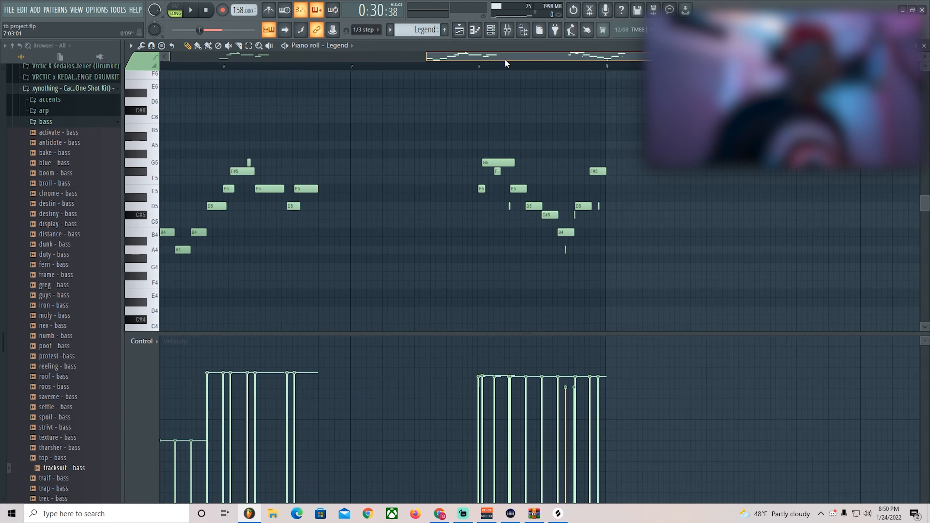
{"action": "scroll", "coordinate": [497, 70], "scroll_direction": "up", "scroll_amount": 5}
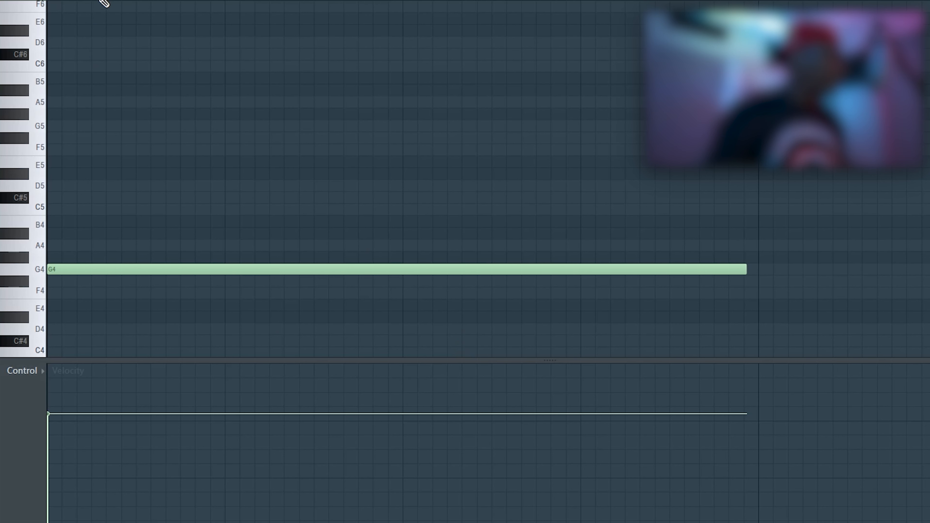
Play the Prophet V3 pattern, examine its bass notes in the piano roll, and return to the arrangement
{"action": "left_click_drag", "start_coordinate": [106, 0], "coordinate": [127, 0]}
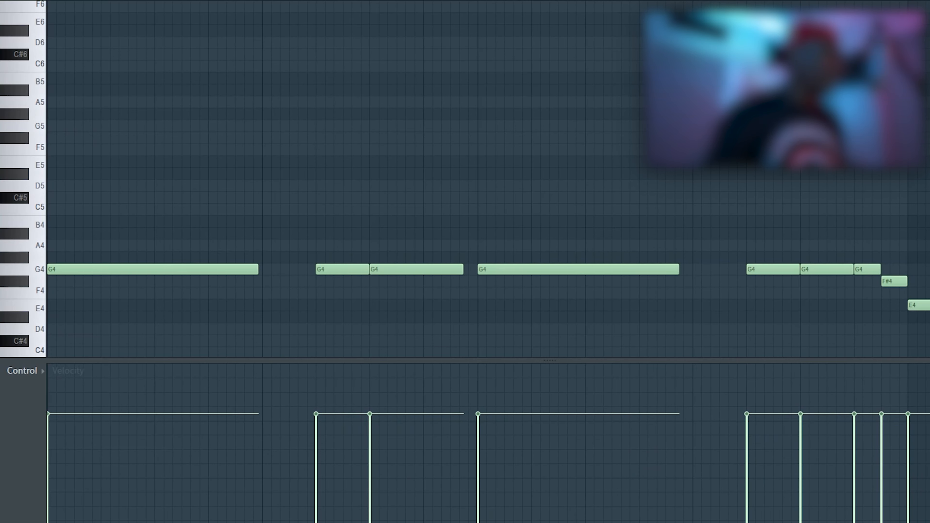
{"action": "scroll", "coordinate": [87, 142], "scroll_direction": "right", "scroll_amount": 2}
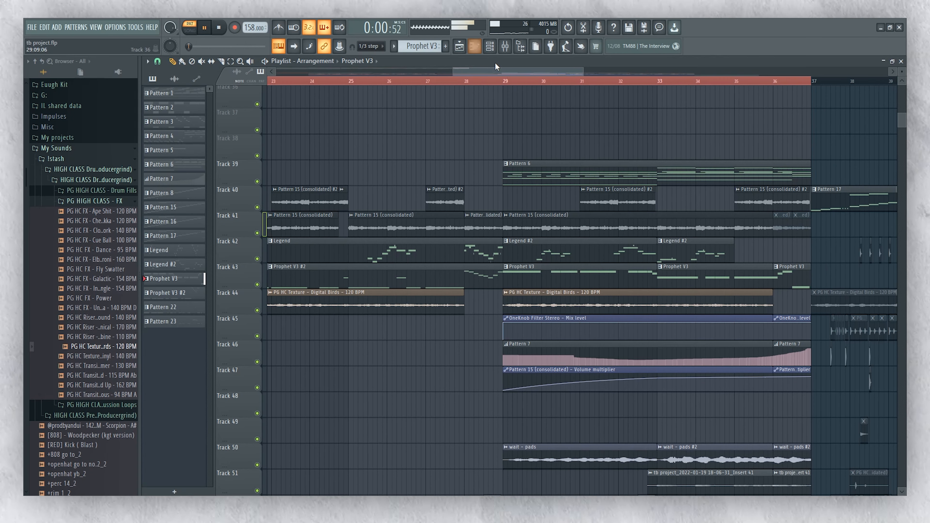
{"action": "key", "text": "F6"}
{"action": "left_click", "coordinate": [540, 332]}
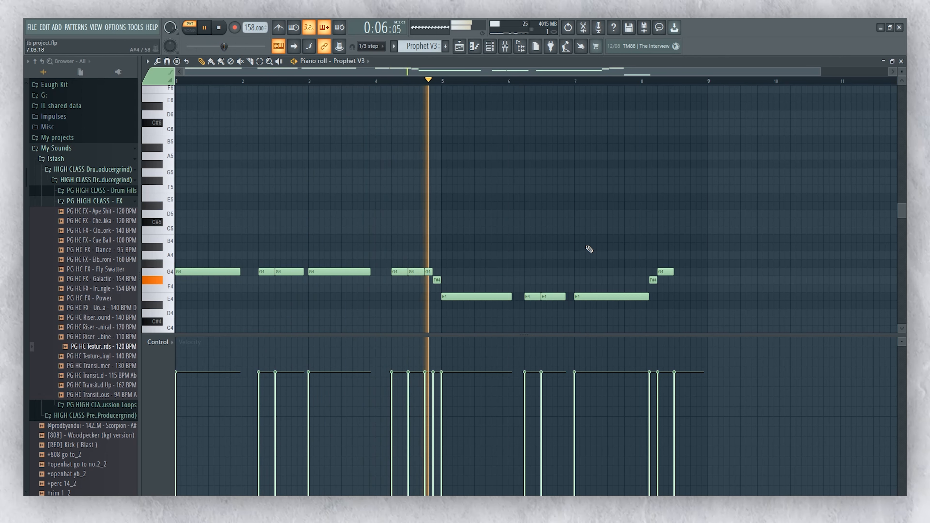
{"action": "left_click", "coordinate": [902, 61]}
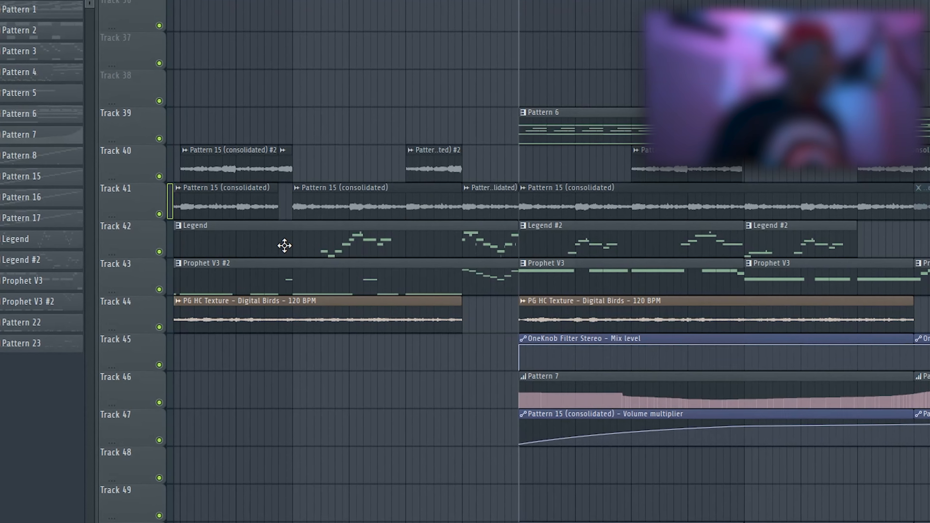
Open the Kontakt notes of Pattern 6 and examine the layered chords and arpeggio during playback
{"action": "key", "text": "F6"}
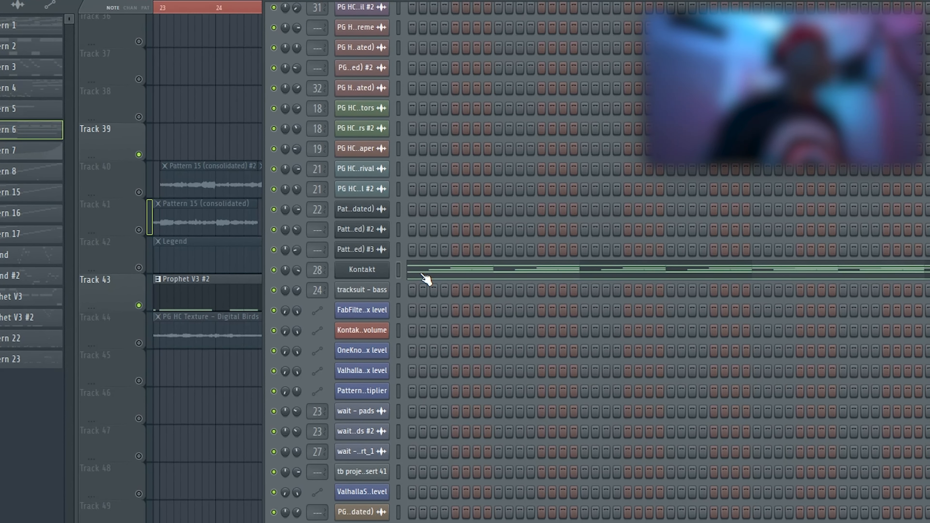
{"action": "left_click", "coordinate": [429, 275]}
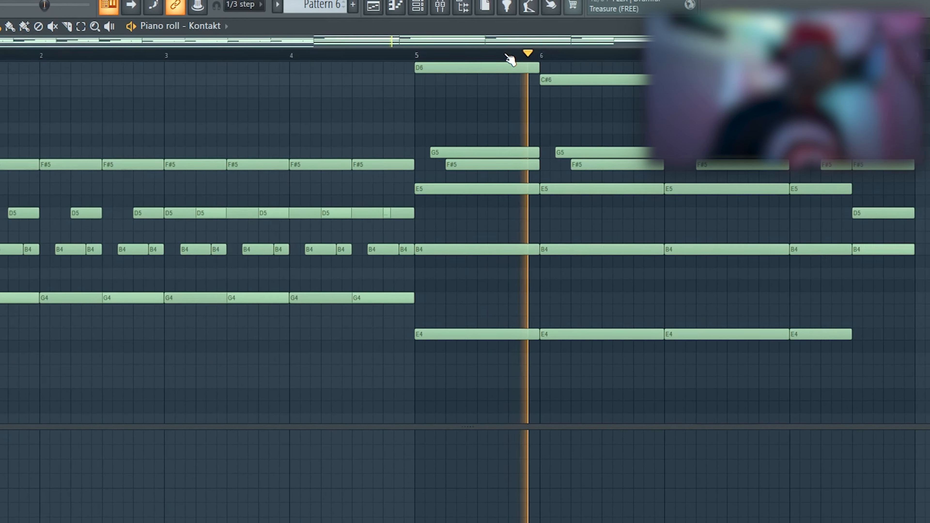
{"action": "left_click_drag", "start_coordinate": [646, 49], "coordinate": [684, 51]}
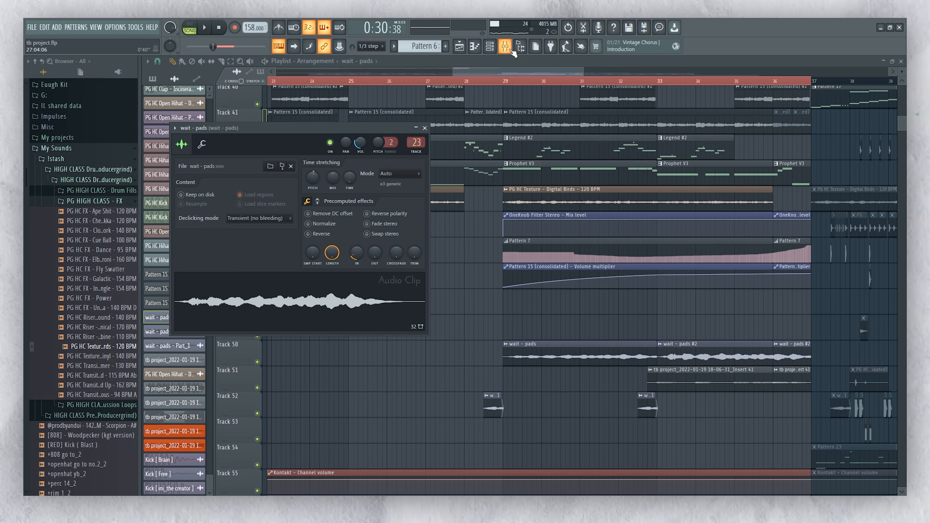
Inspect the Fruity parametric EQ 2 and ValhallaSupermassive settings on the wait - pads mixer insert
{"action": "key", "text": "F9"}
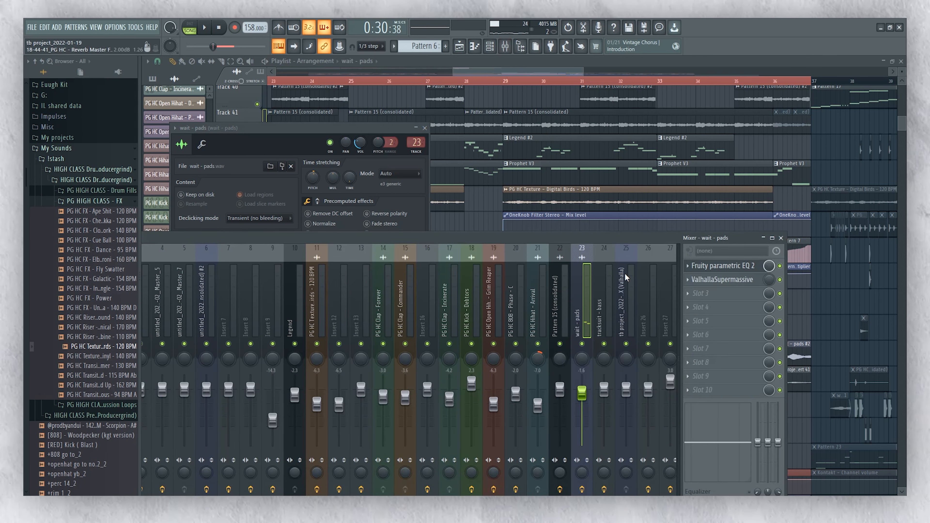
{"action": "left_click", "coordinate": [726, 266]}
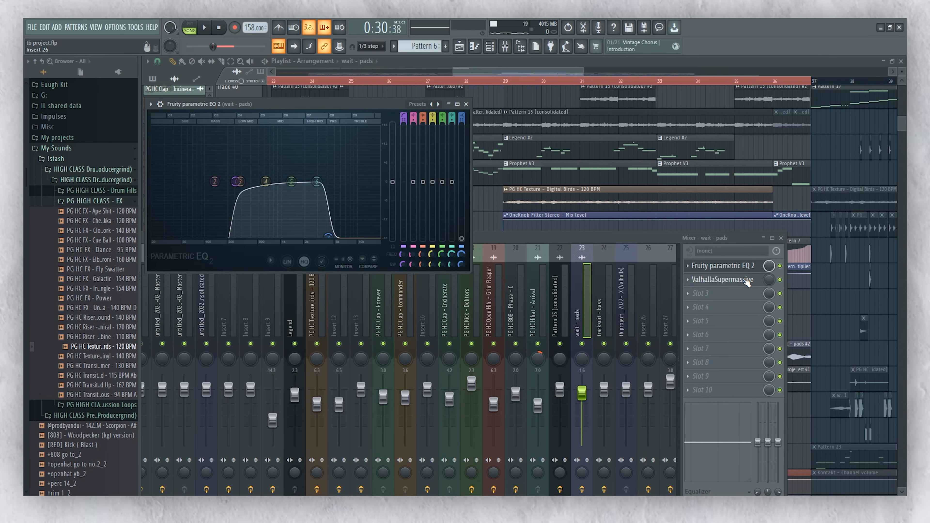
{"action": "left_click", "coordinate": [747, 280]}
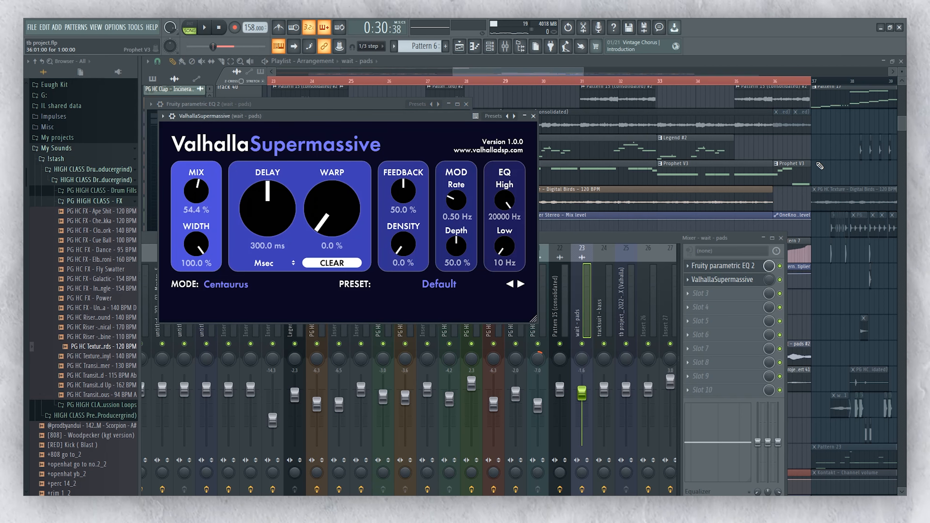
Open the OneKnob Filter on the Pattern 15 (consolidated) insert and examine its automation while playing the section before bar 37
{"action": "key", "text": "F12"}
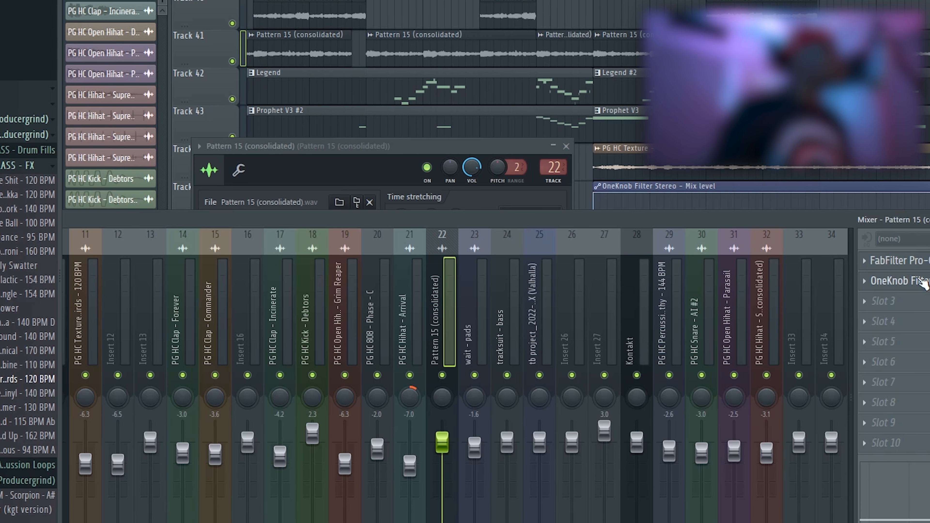
{"action": "left_click", "coordinate": [912, 282]}
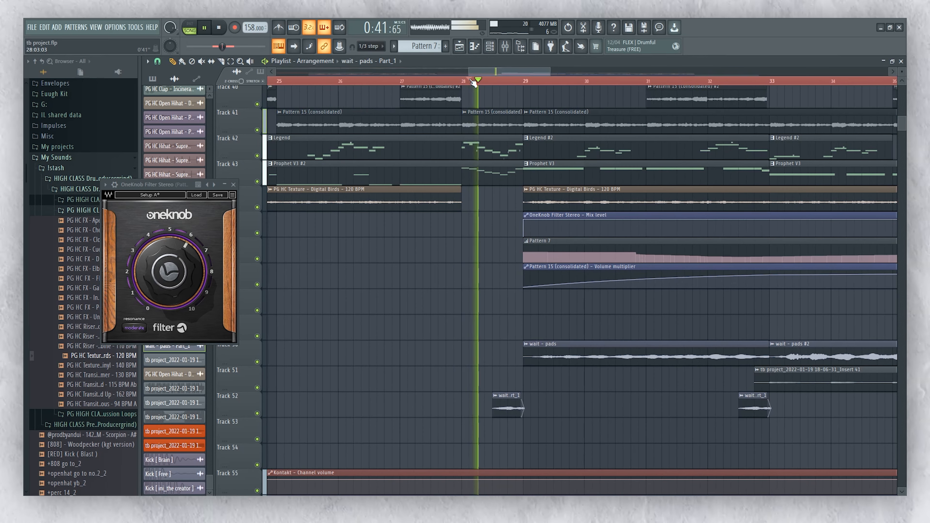
{"action": "scroll", "coordinate": [559, 203], "scroll_direction": "up", "scroll_amount": 1}
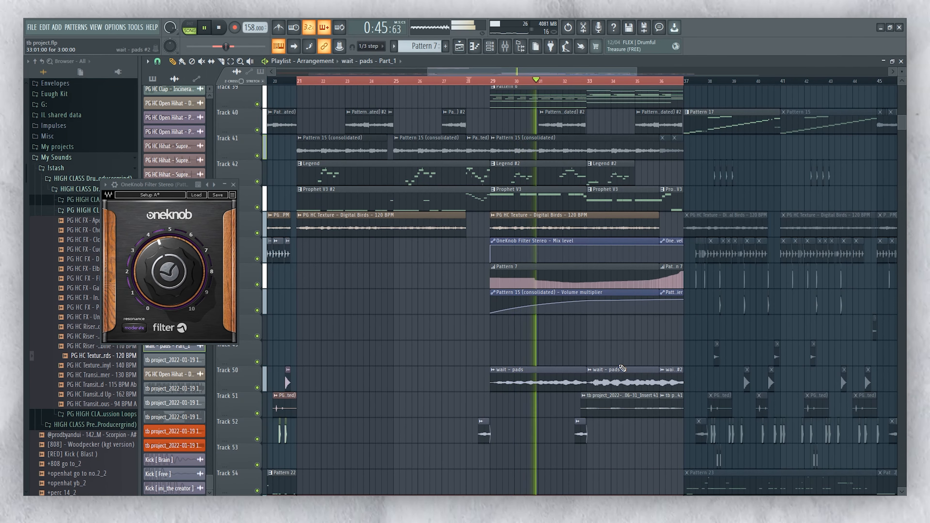
{"action": "scroll", "coordinate": [648, 339], "scroll_direction": "up", "scroll_amount": 3}
{"action": "scroll", "coordinate": [659, 102], "scroll_direction": "up", "scroll_amount": 4, "text": "ctrl"}
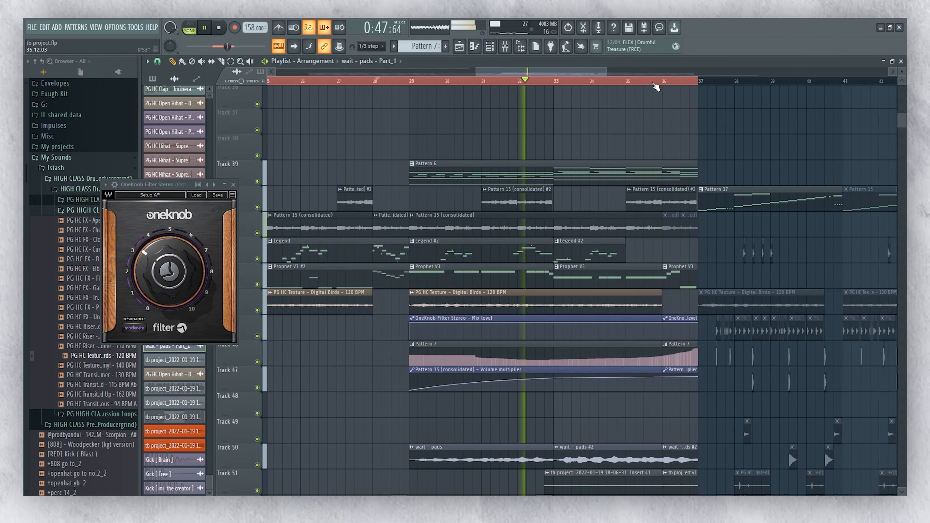
{"action": "scroll", "coordinate": [669, 329], "scroll_direction": "down", "scroll_amount": 2}
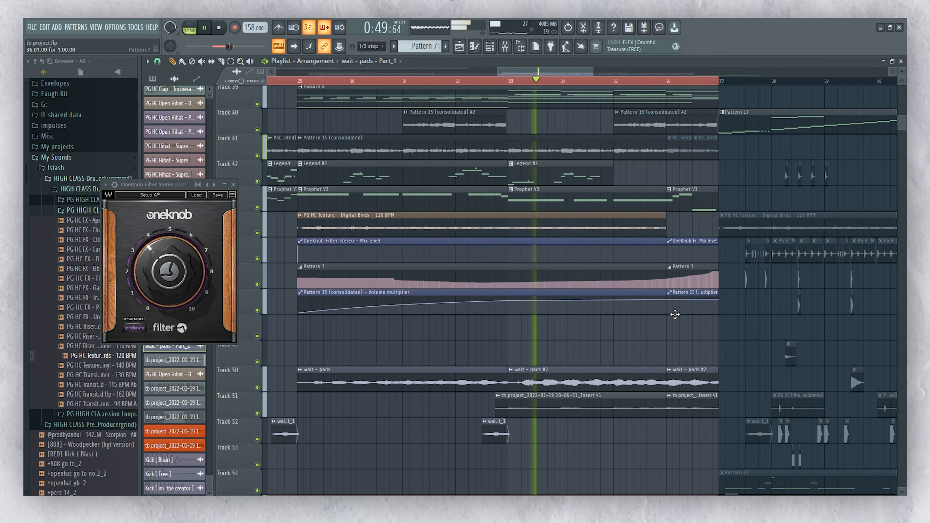
Look over the tracks up to bar 37 and examine the sliced beat notes and fine pitch values of Pattern 17
{"action": "scroll", "coordinate": [675, 312], "scroll_direction": "up", "scroll_amount": 1}
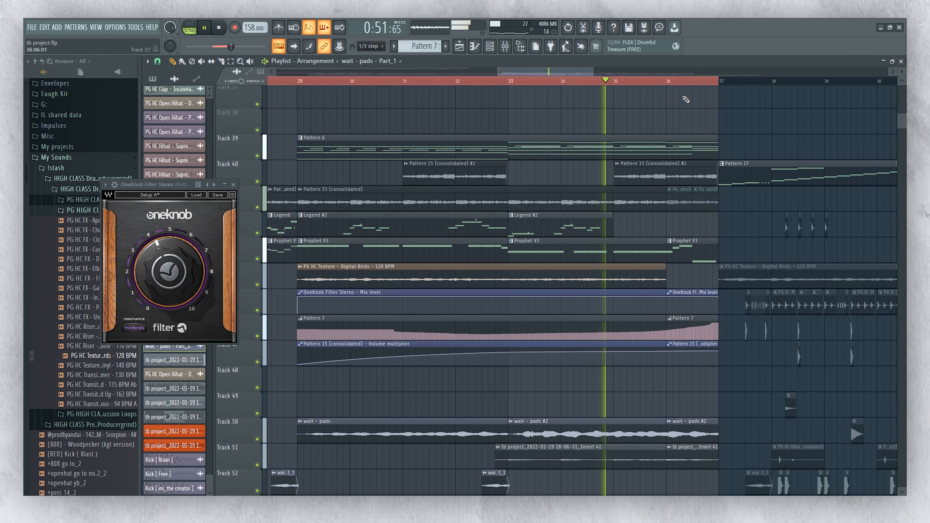
{"action": "scroll", "coordinate": [686, 92], "scroll_direction": "up", "scroll_amount": 2, "text": "ctrl"}
{"action": "scroll", "coordinate": [686, 90], "scroll_direction": "down", "scroll_amount": 1, "text": "ctrl"}
{"action": "scroll", "coordinate": [526, 177], "scroll_direction": "down", "scroll_amount": 2}
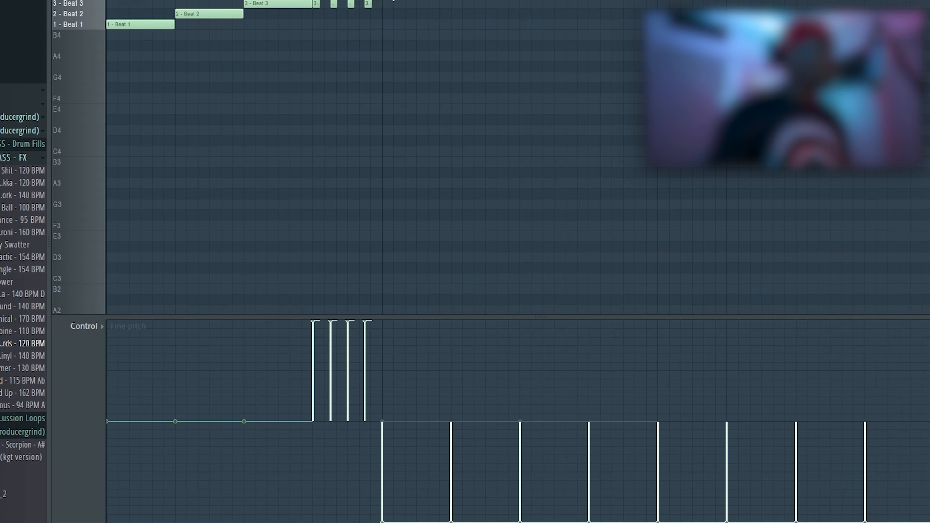
{"action": "scroll", "coordinate": [393, 1], "scroll_direction": "down", "scroll_amount": 3}
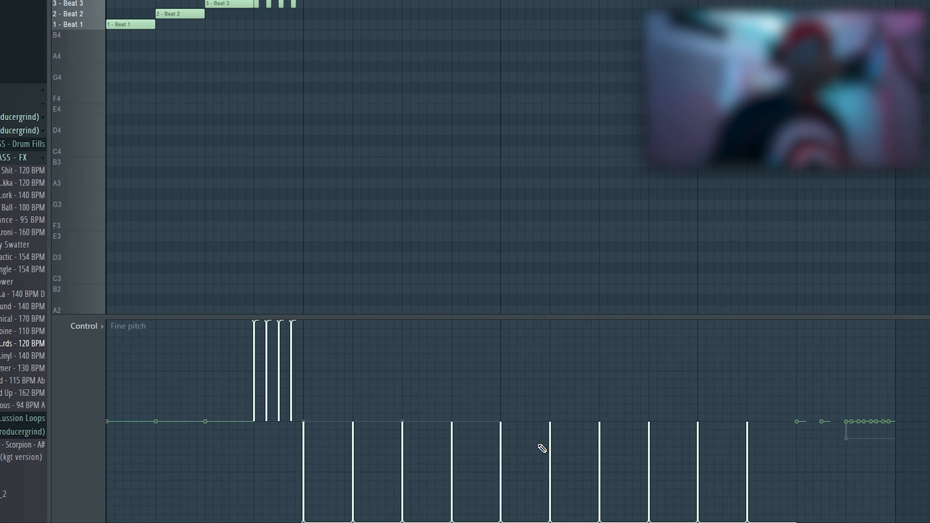
{"action": "scroll", "coordinate": [383, 165], "scroll_direction": "up", "scroll_amount": 4}
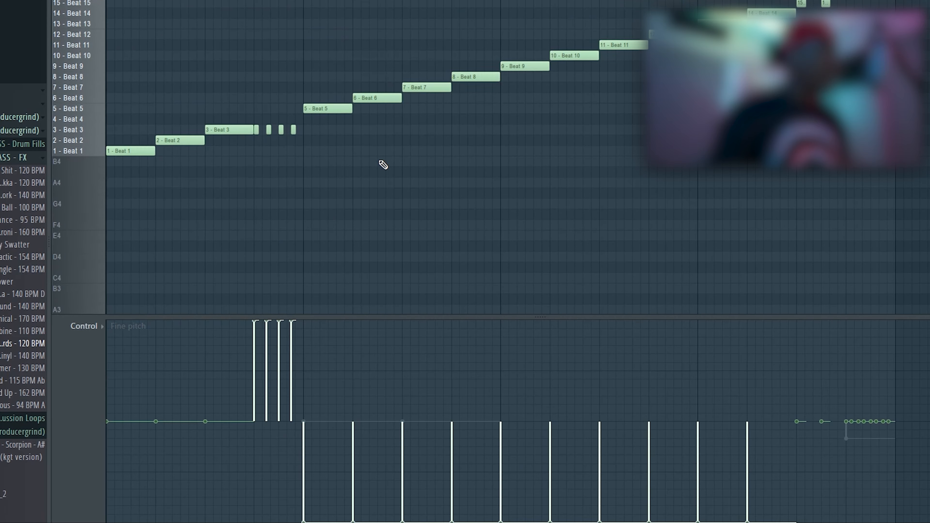
{"action": "scroll", "coordinate": [681, 163], "scroll_direction": "up", "scroll_amount": 2}
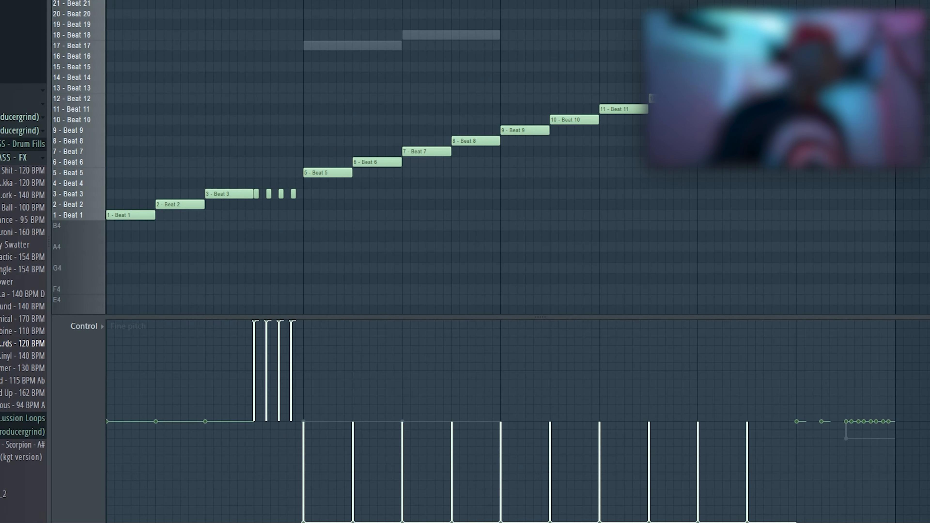
Display the fine pitch values of Pattern 17's sliced notes below the piano roll during playback
{"action": "key", "text": "F7"}
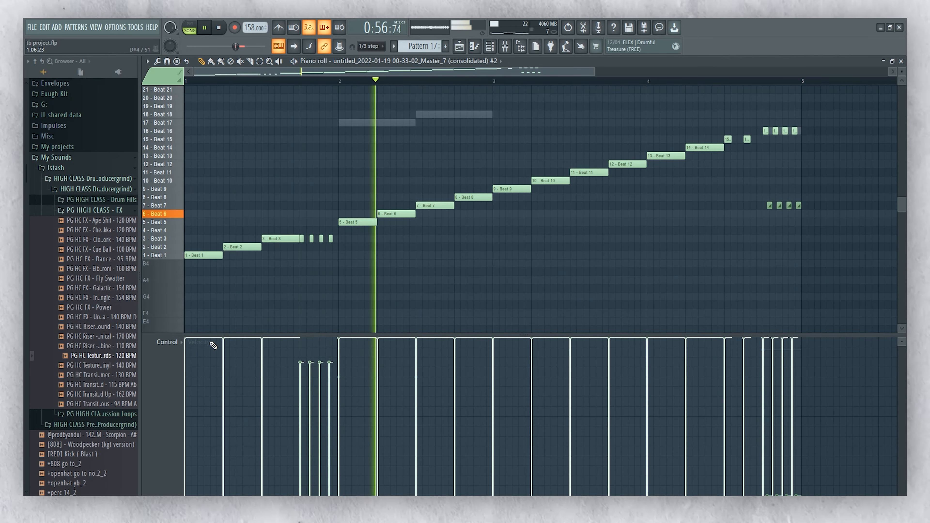
{"action": "left_click", "coordinate": [213, 345]}
{"action": "left_click", "coordinate": [185, 391]}
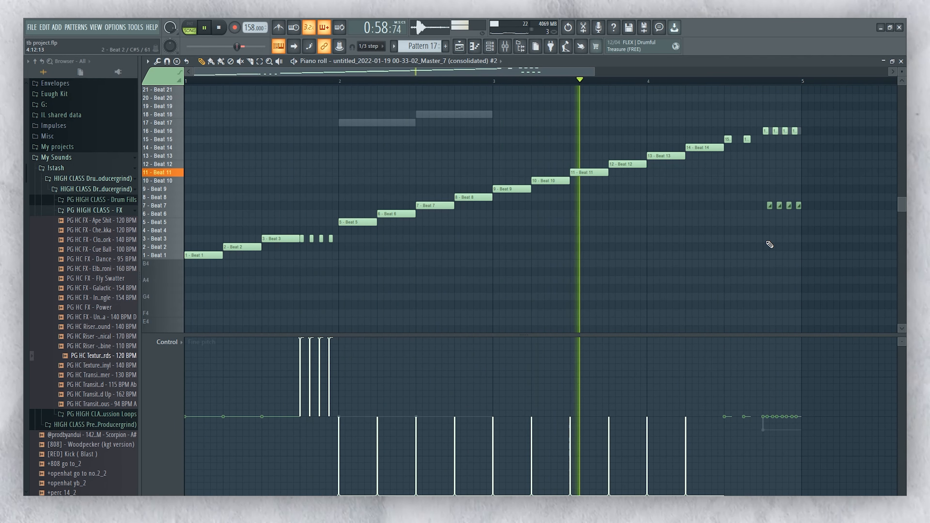
Return to the arrangement and unmute the Pattern 23 and Kontakt - Channel volume clips from bar 37
{"action": "left_click", "coordinate": [903, 61]}
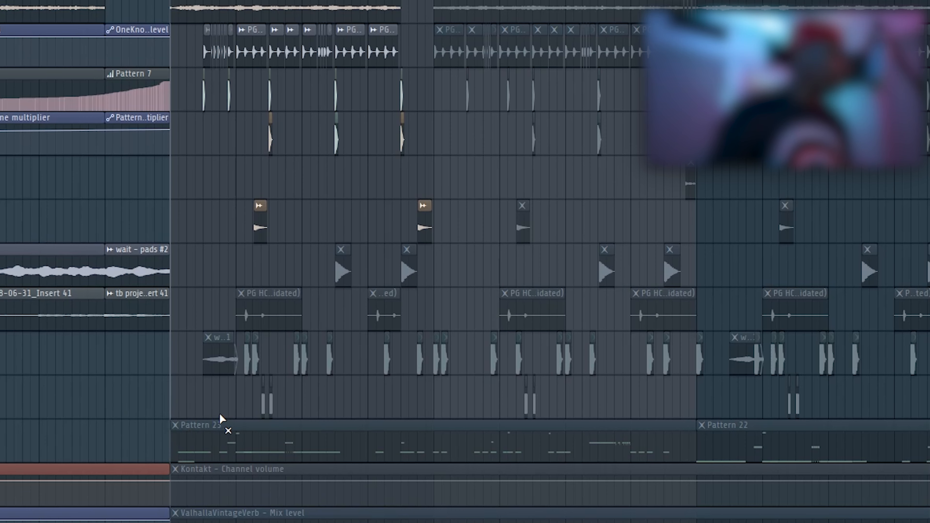
{"action": "left_click_drag", "start_coordinate": [218, 427], "coordinate": [211, 471]}
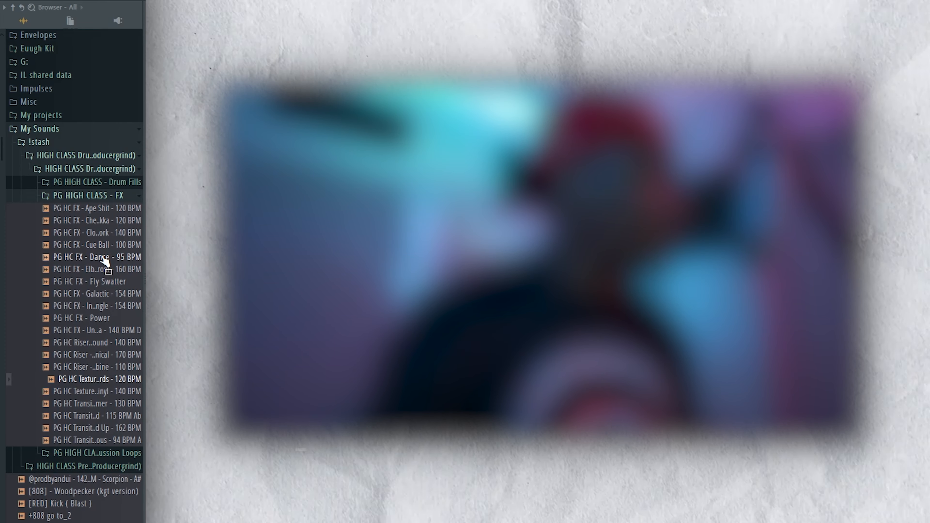
Audition samples from the PG HIGH CLASS FX, Drum Fills and Percussion Loops folders
{"action": "left_click", "coordinate": [76, 257]}
{"action": "left_click", "coordinate": [97, 319]}
{"action": "left_click", "coordinate": [102, 343]}
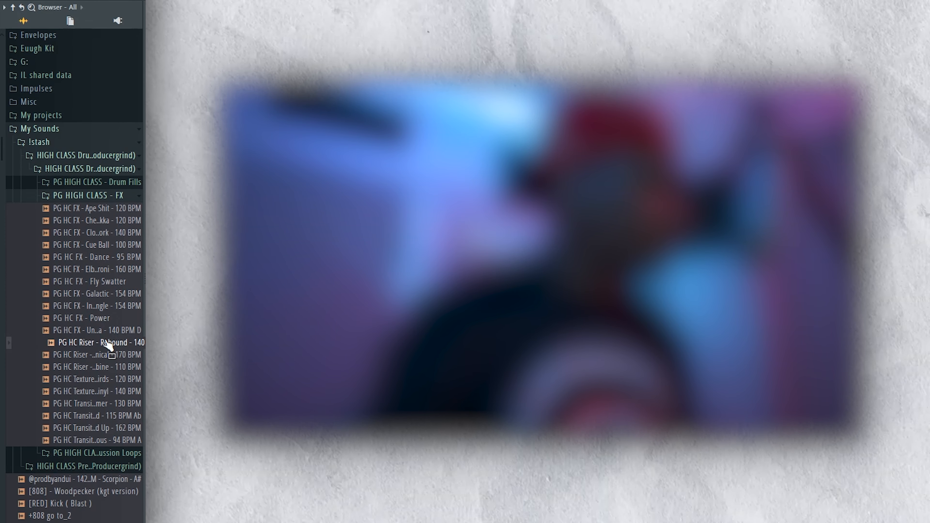
{"action": "left_click", "coordinate": [103, 379]}
{"action": "left_click", "coordinate": [94, 182]}
{"action": "left_click", "coordinate": [99, 268]}
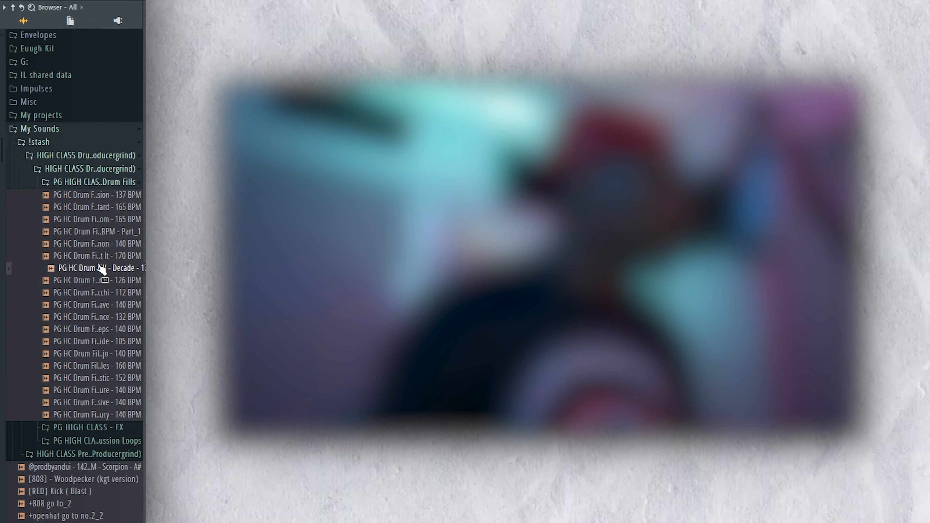
{"action": "left_click", "coordinate": [97, 441]}
{"action": "left_click", "coordinate": [98, 332]}
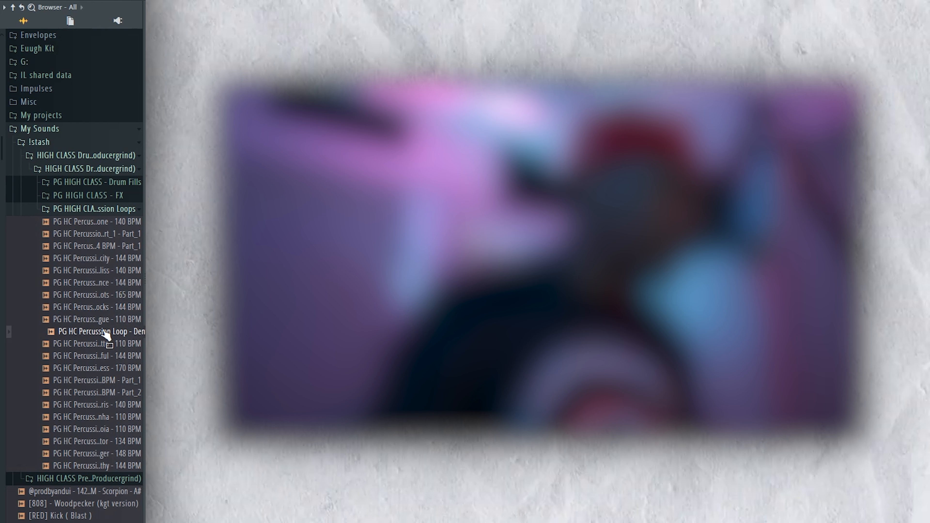
{"action": "left_click", "coordinate": [106, 380]}
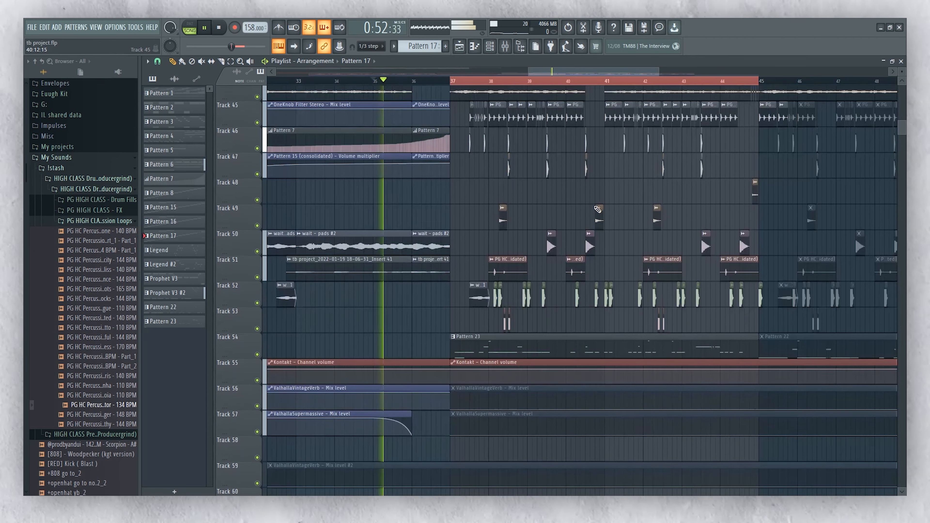
Unmute the ValhallaVintageVerb and ValhallaSupermassive mix level automation clips from bar 37, and return to the Draw tool
{"action": "scroll", "coordinate": [856, 238], "scroll_direction": "down", "scroll_amount": 1}
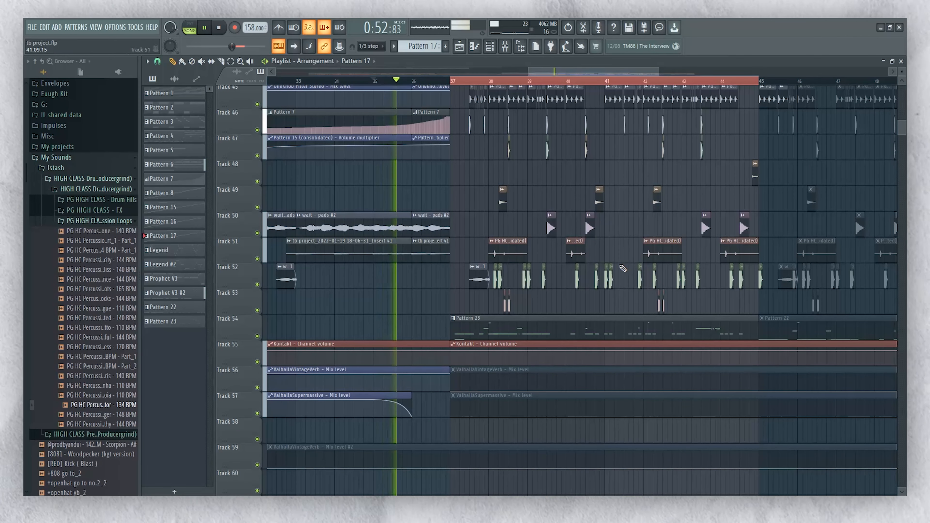
{"action": "left_click", "coordinate": [203, 61]}
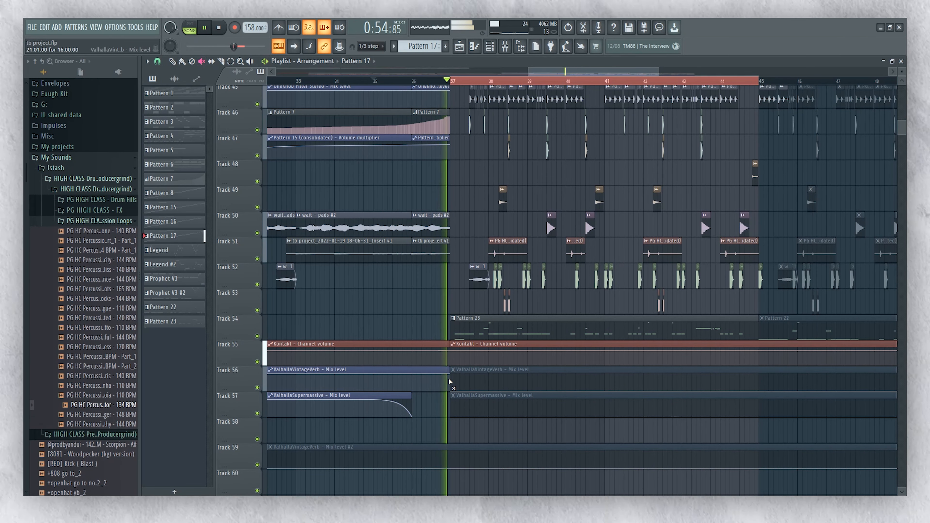
{"action": "left_click_drag", "start_coordinate": [474, 406], "coordinate": [482, 383]}
{"action": "scroll", "coordinate": [590, 198], "scroll_direction": "up", "scroll_amount": 6}
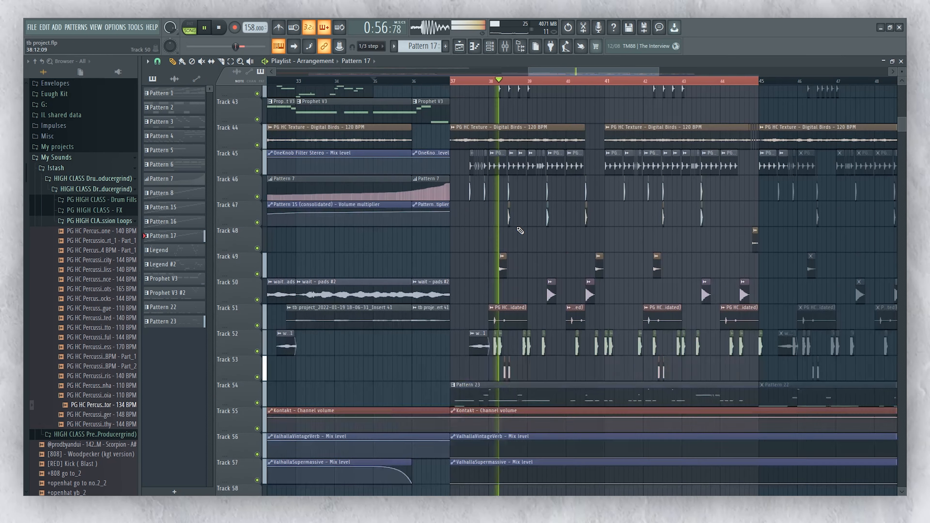
{"action": "key", "text": "p"}
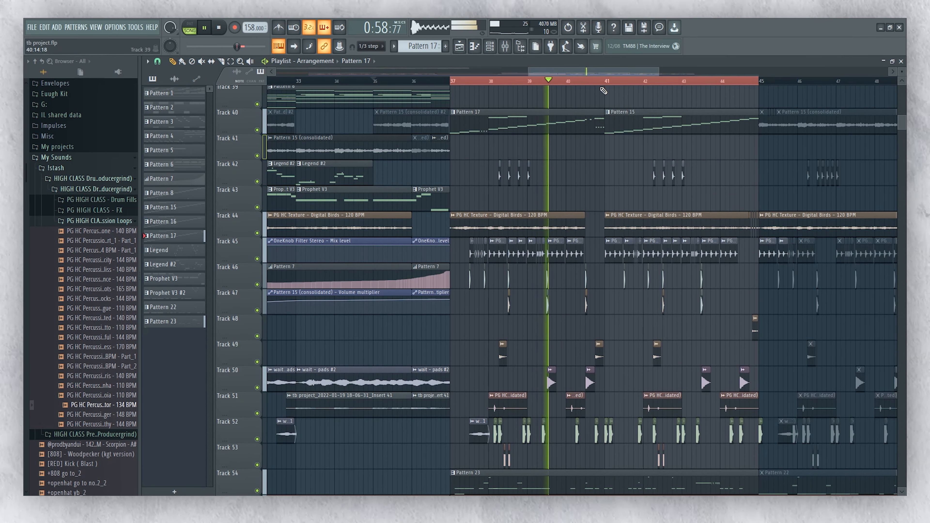
Examine the Pattern 17, Pattern 15 and drum clips between bars 37 and 45 during playback
{"action": "left_click_drag", "start_coordinate": [608, 72], "coordinate": [626, 74]}
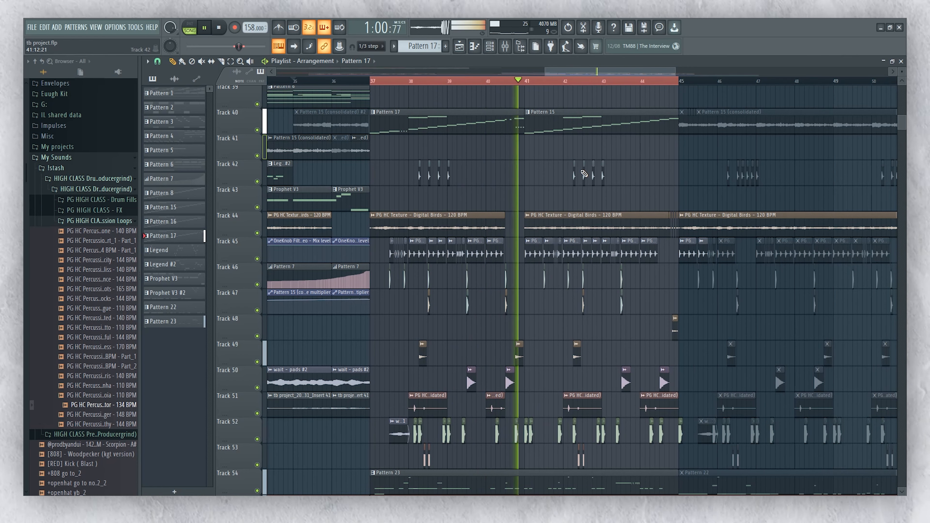
{"action": "scroll", "coordinate": [550, 146], "scroll_direction": "up", "scroll_amount": 3}
{"action": "scroll", "coordinate": [599, 83], "scroll_direction": "down", "scroll_amount": 3}
Open the channel settings of the outro's Master_2 audio clip at bar 53 and show the mixer
{"action": "scroll", "coordinate": [720, 194], "scroll_direction": "down", "scroll_amount": 8}
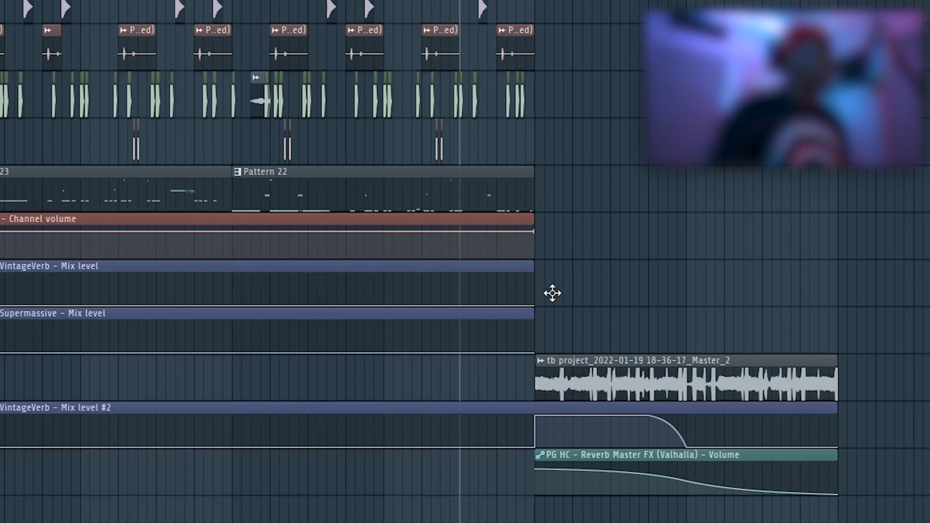
{"action": "double_click", "coordinate": [638, 358]}
{"action": "key", "text": "F9"}
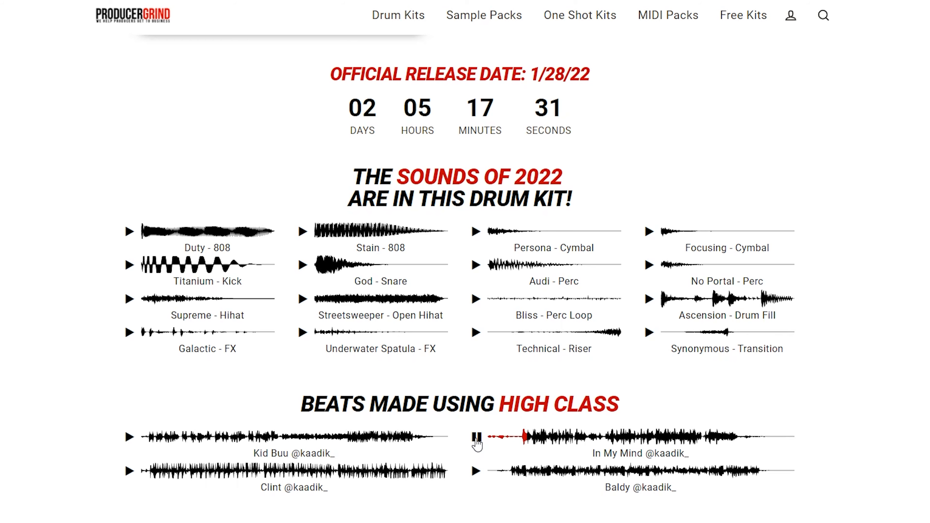
Switch to the ProducerGrind website and review the early access offer for the High Class drum kit
{"action": "scroll", "coordinate": [452, 357], "scroll_direction": "up", "scroll_amount": 10}
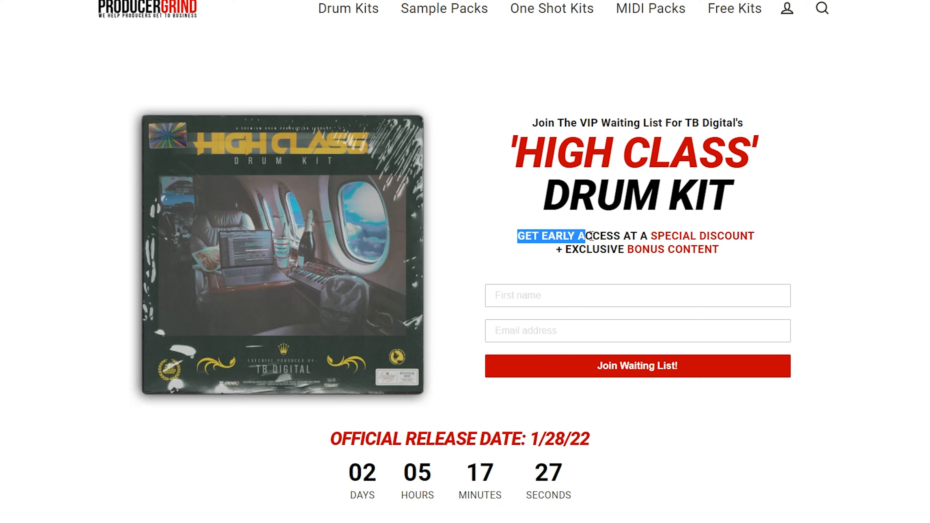
{"action": "left_click_drag", "start_coordinate": [645, 239], "coordinate": [669, 244]}
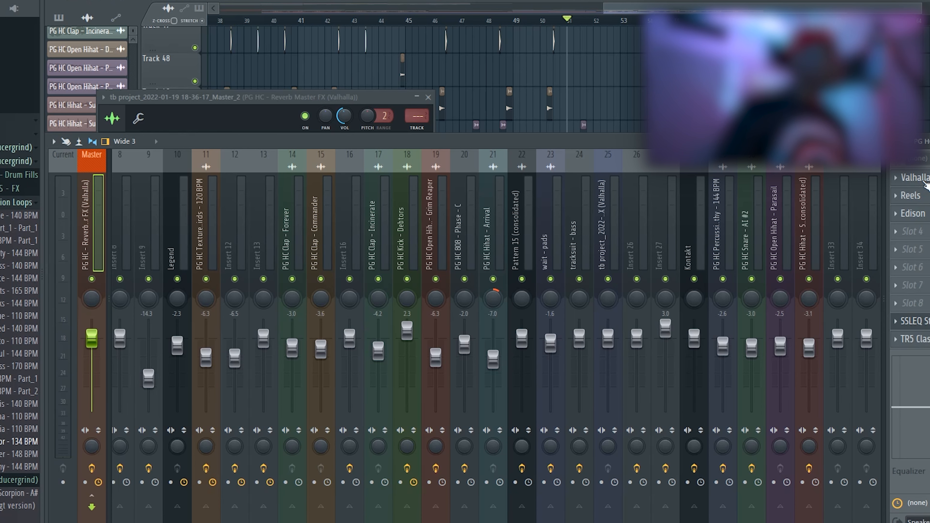
Inspect the Valhalla reverb on the Master insert and play the outro from bar 53
{"action": "left_click", "coordinate": [927, 184]}
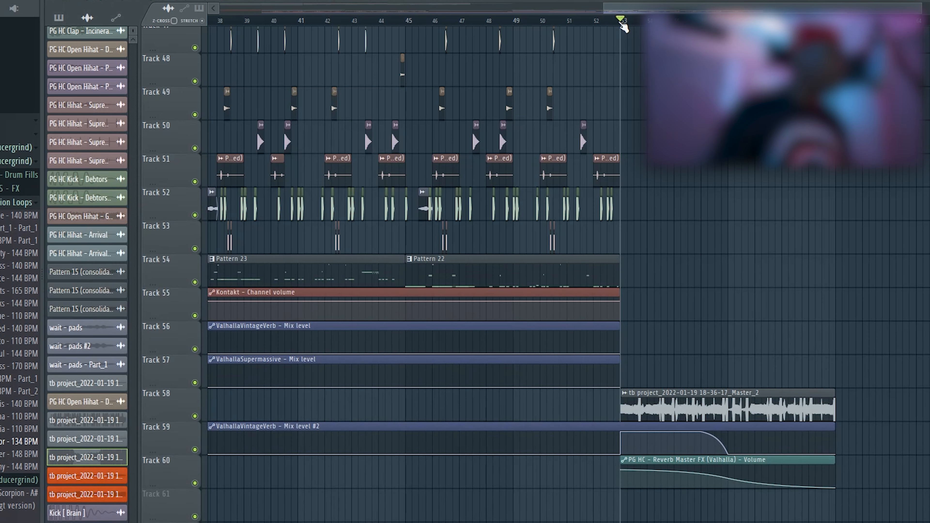
{"action": "key", "text": "space"}
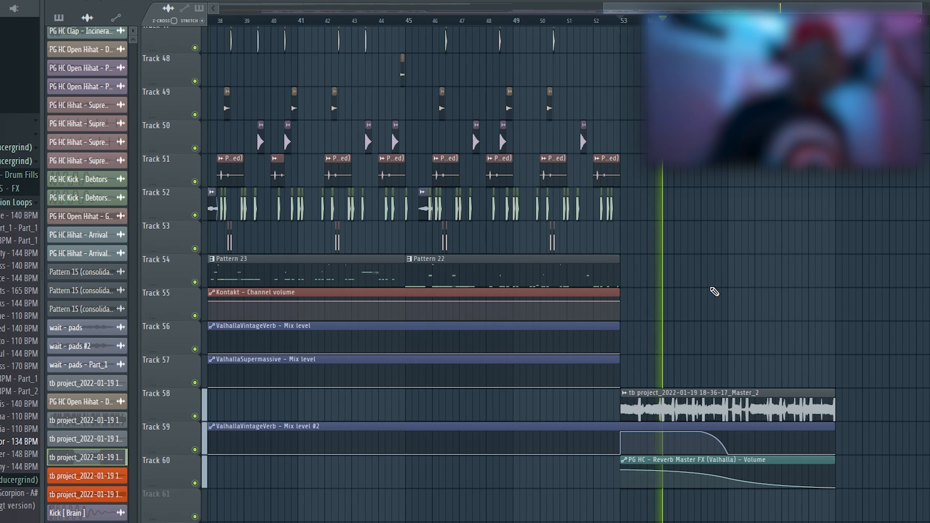
{"action": "key", "text": "space"}
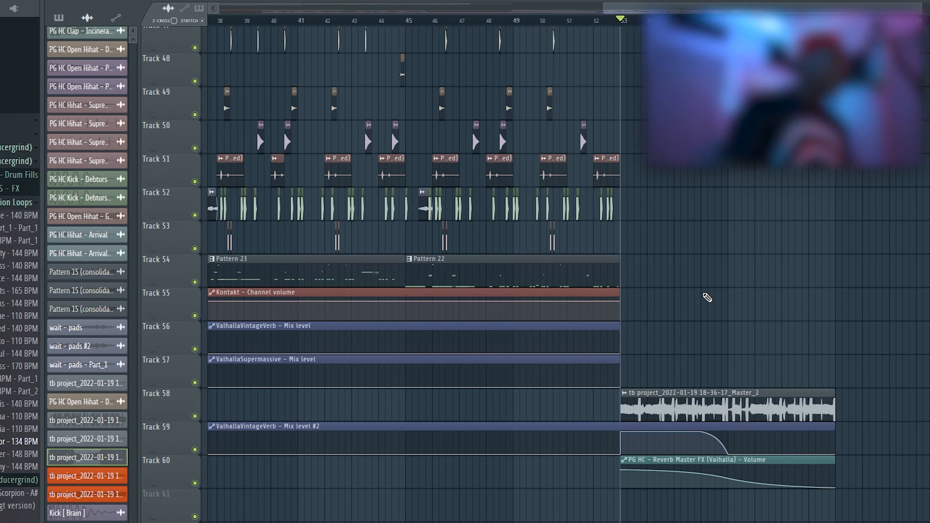